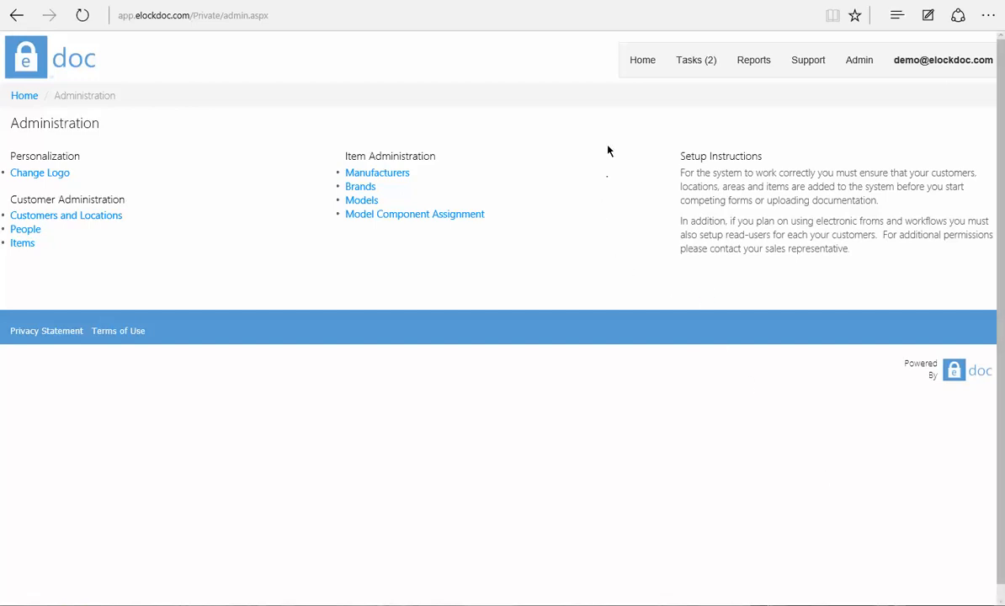
Open the form settings in Tenant Administration and select version 3 of Demo Form.
mouse_move(860, 64)
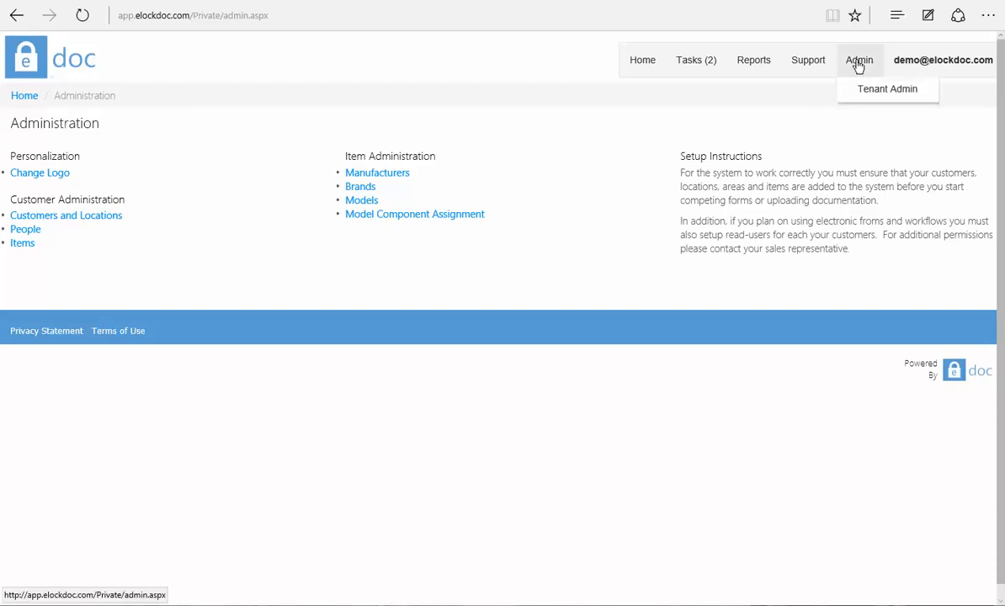
click(895, 93)
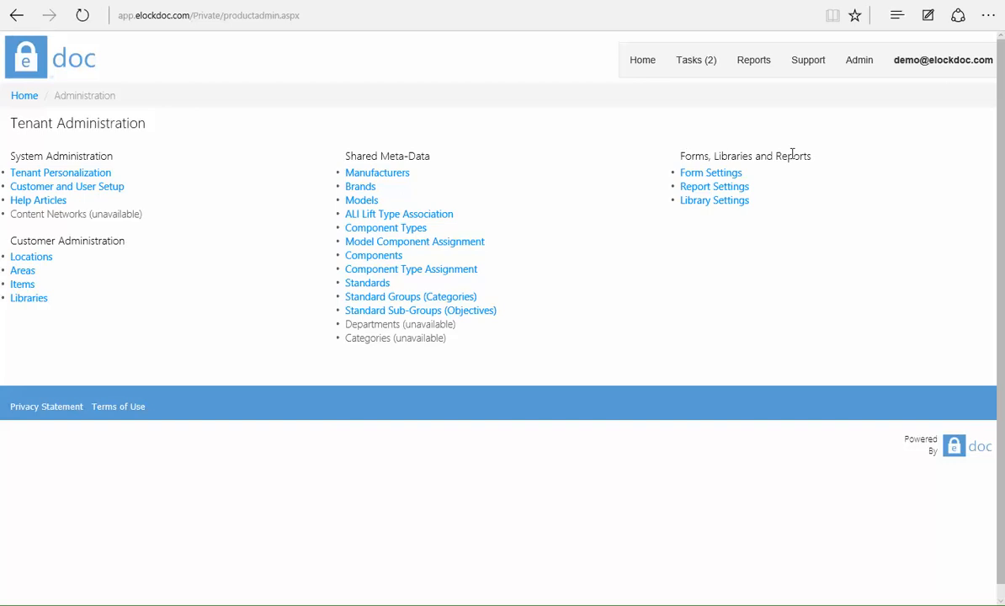
click(719, 176)
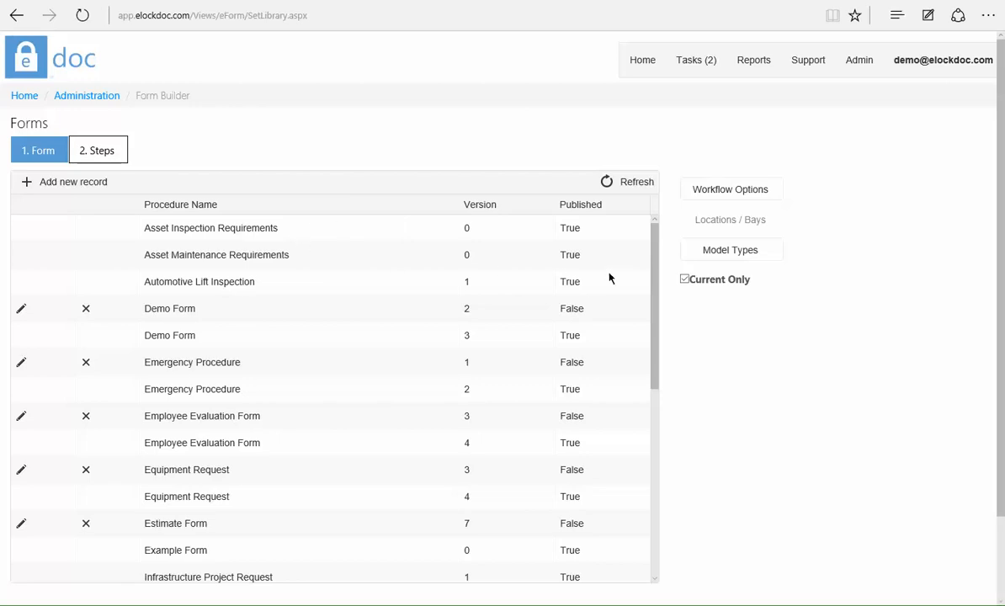
drag(653, 273, 646, 198)
click(262, 339)
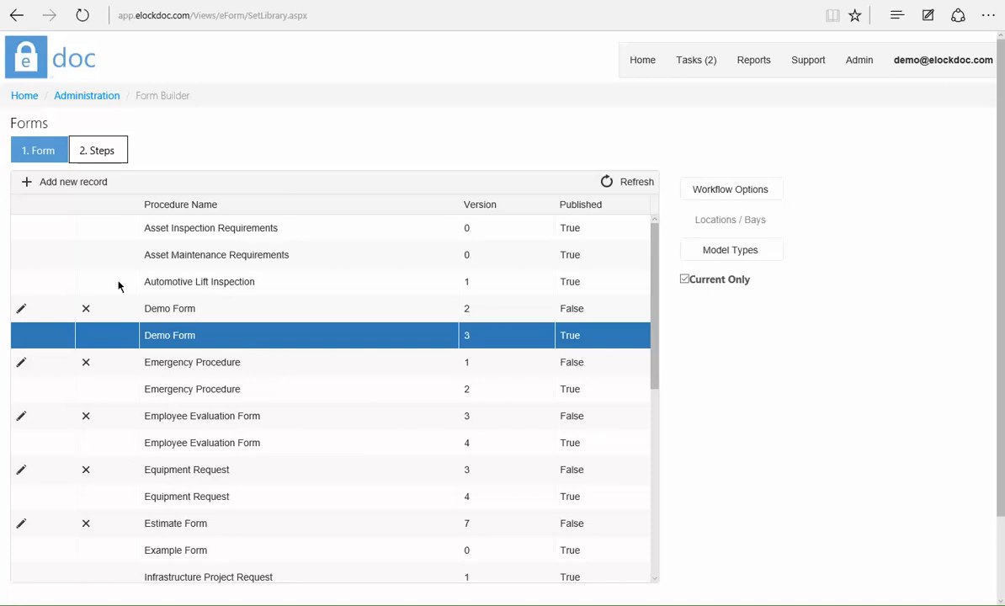
Start a new form record named "Demo Request Form" with the description "Sample form for tutorials".
click(27, 184)
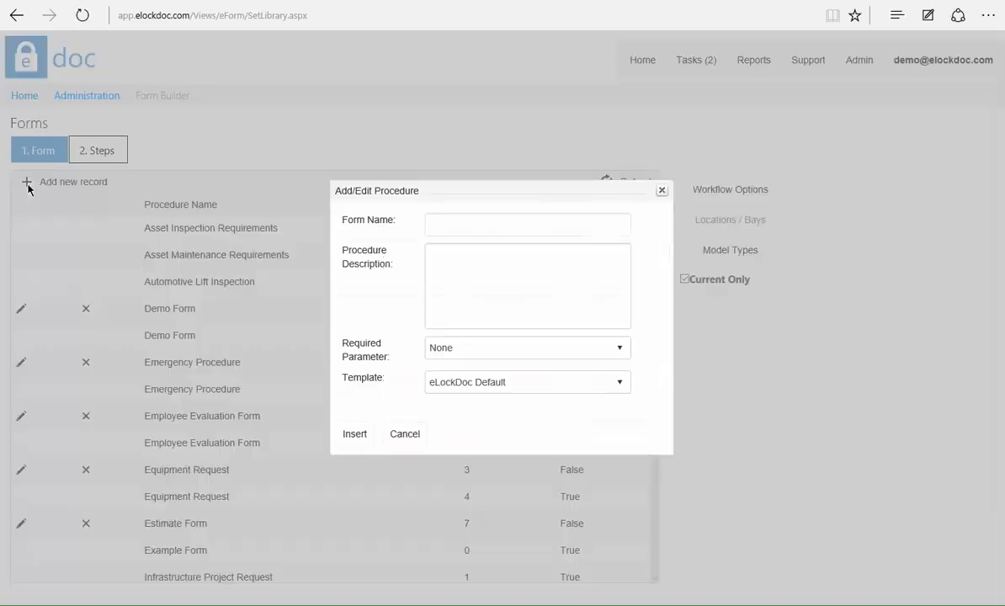
click(476, 225)
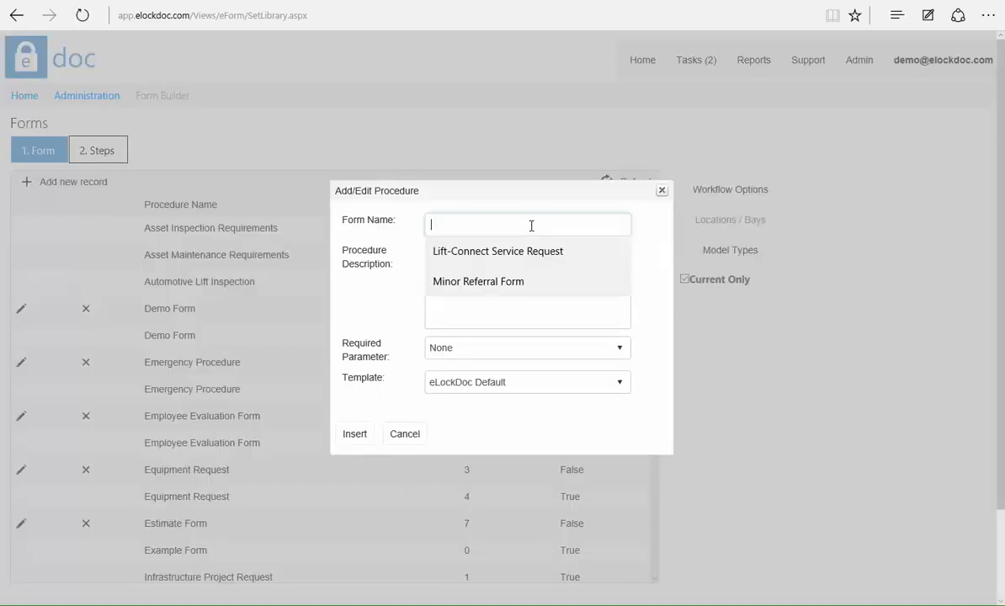
click(665, 251)
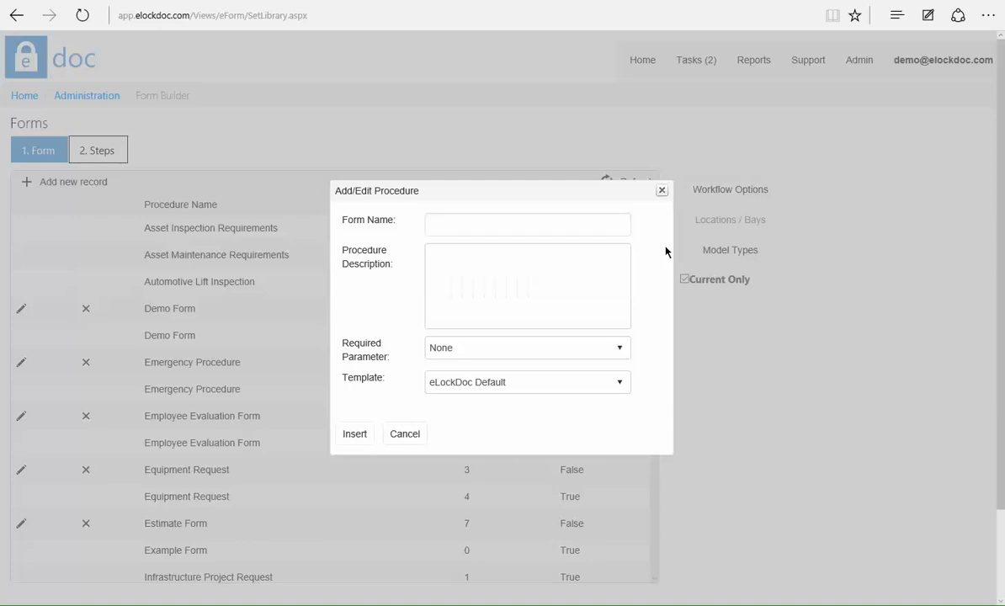
click(545, 226)
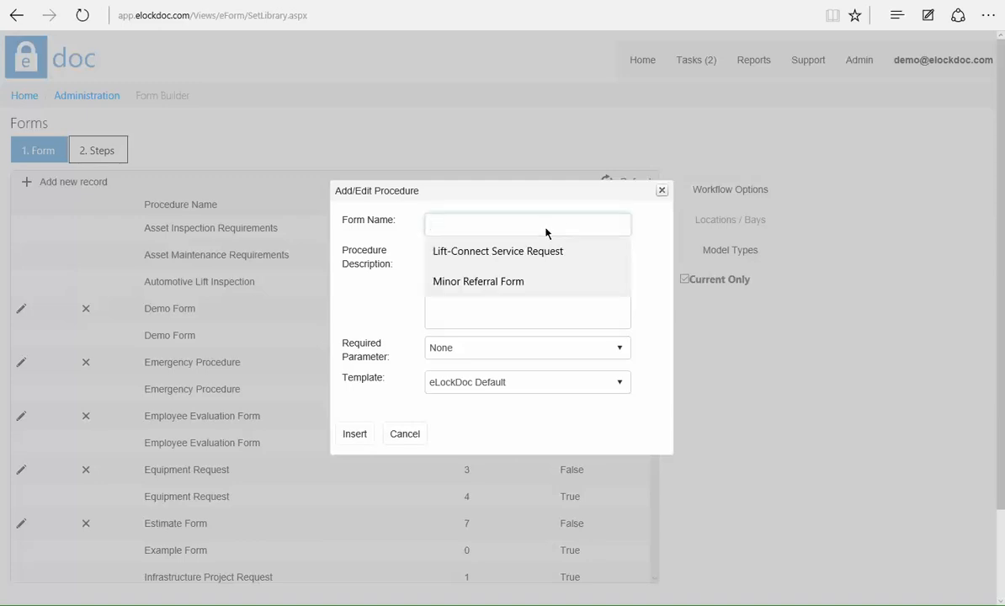
text(Demo R)
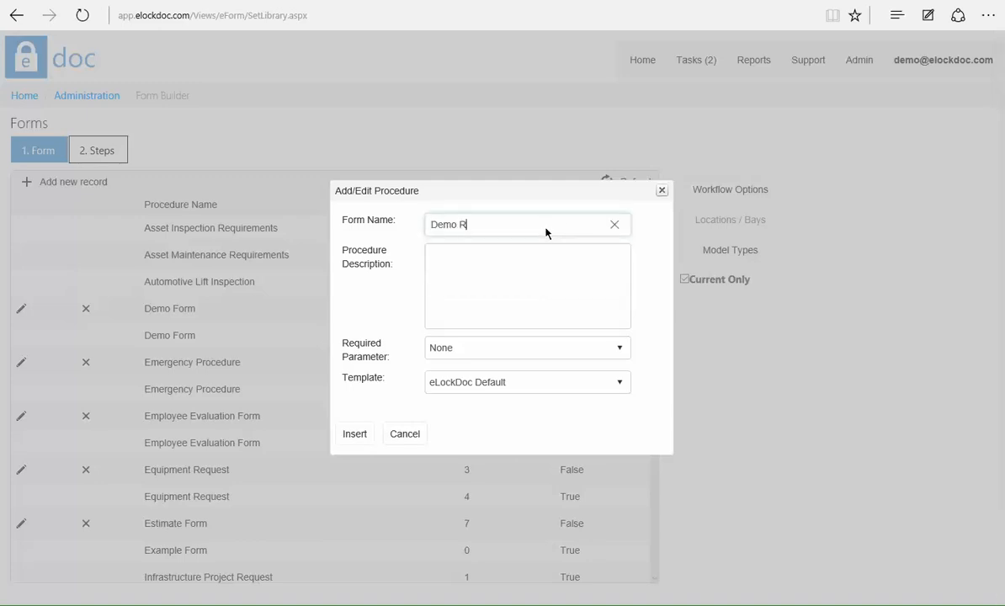
text(equest Form)
key(Tab)
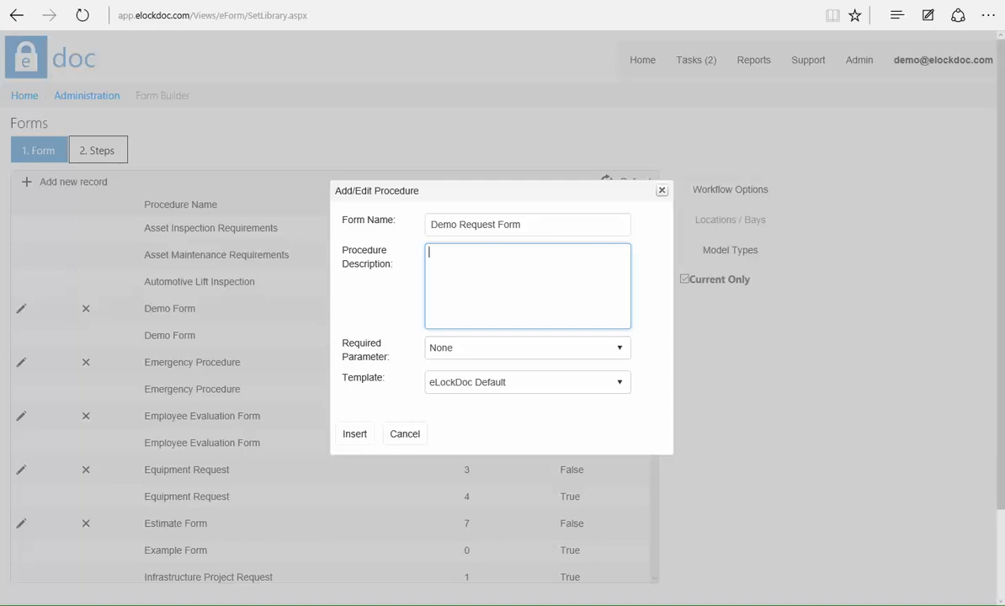
text(Sample form for tutorials)
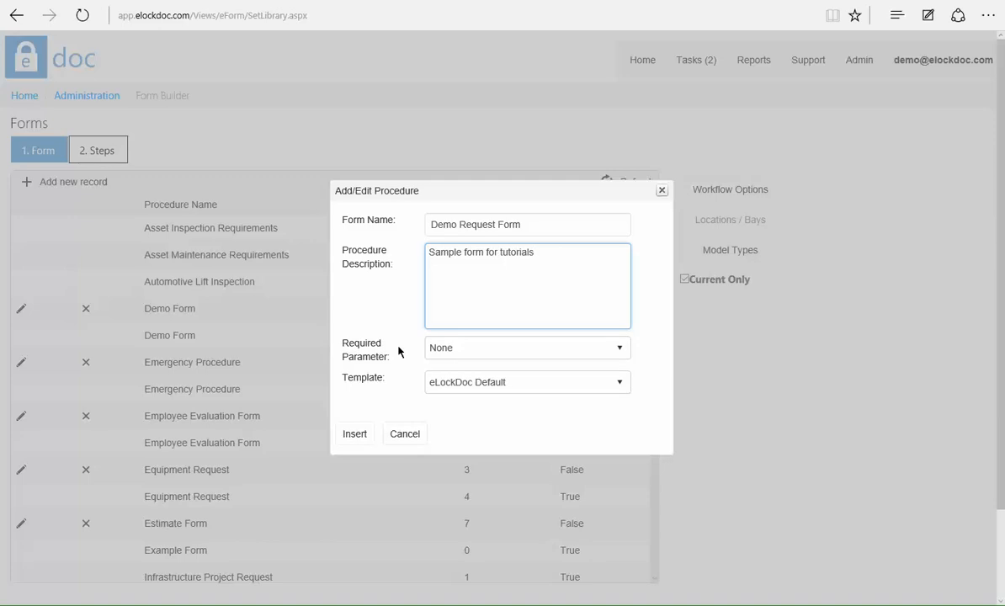
Set the new form's required parameter to Locations.
click(459, 354)
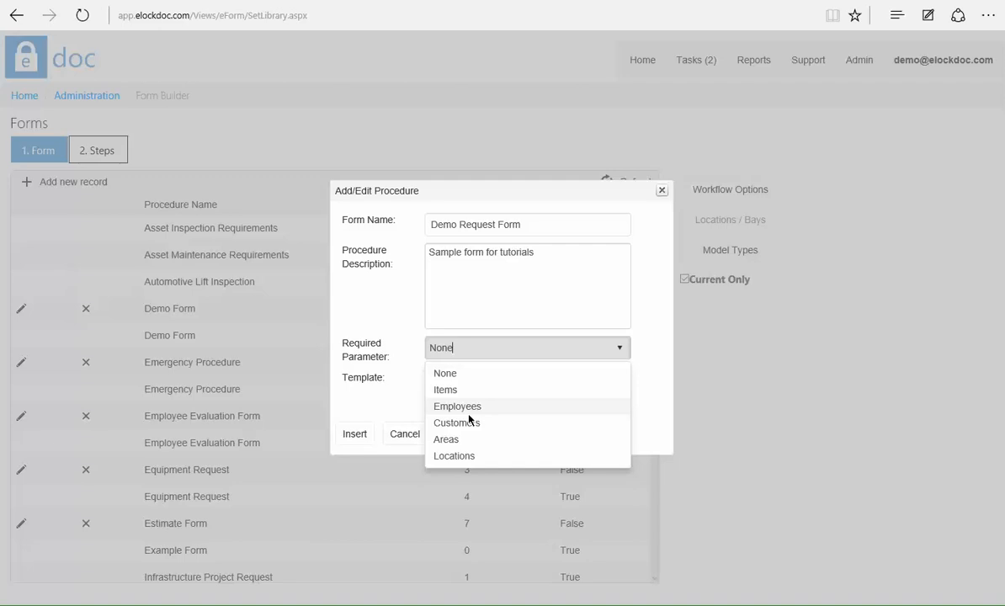
click(394, 336)
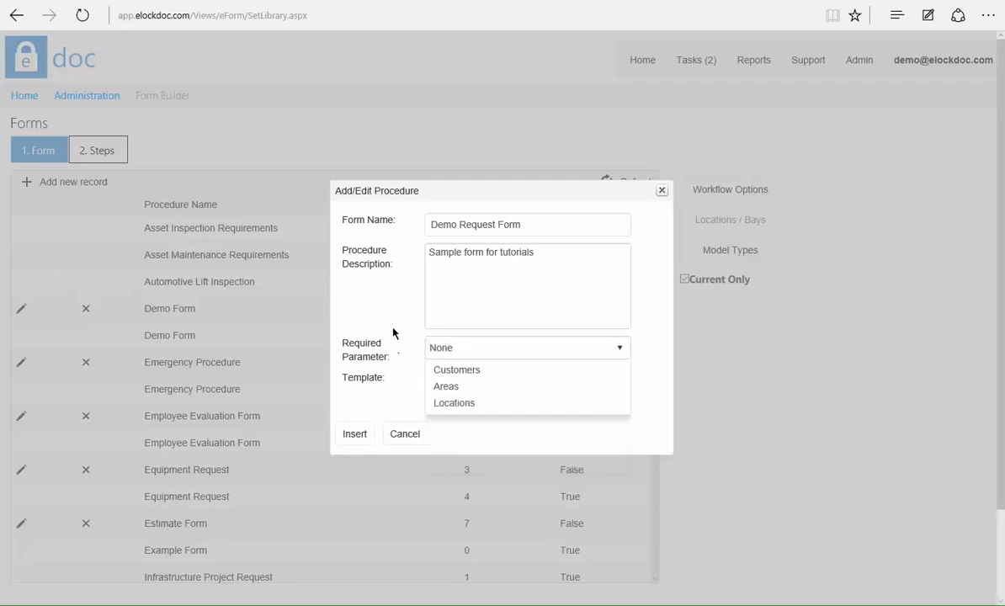
click(496, 350)
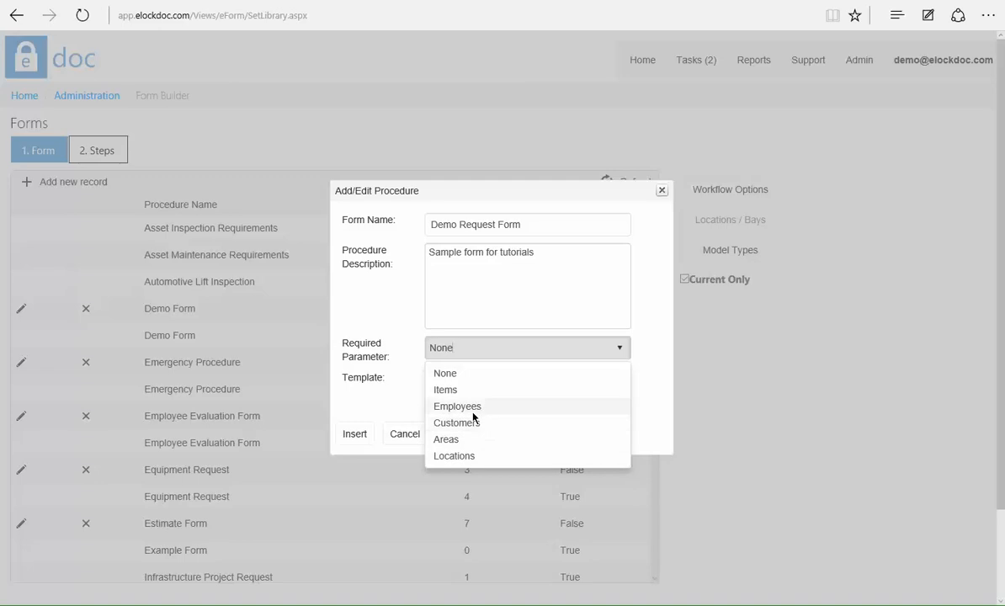
click(461, 457)
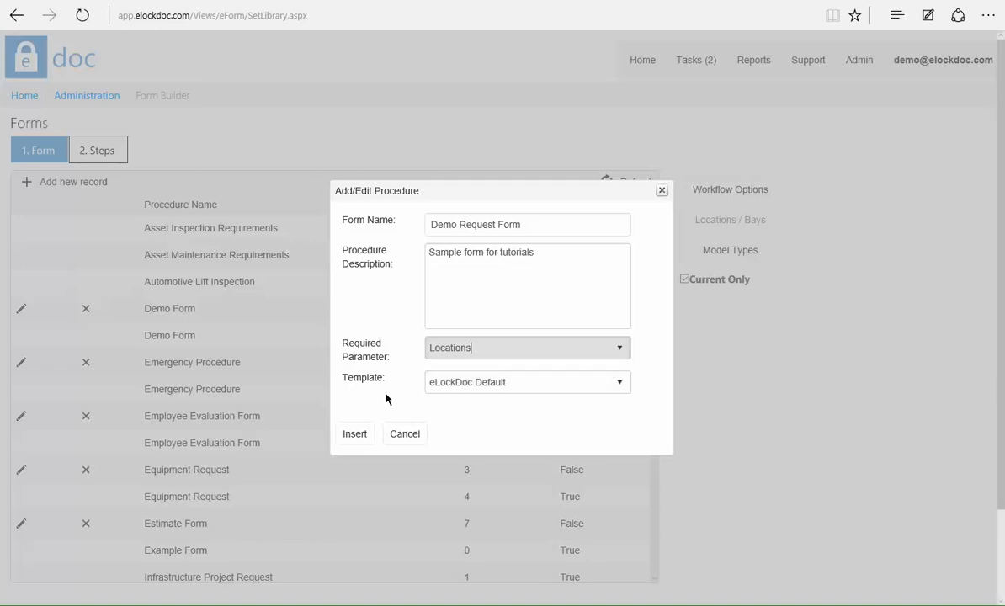
Choose the eLockDoc Default template for the new form and insert the record.
click(615, 389)
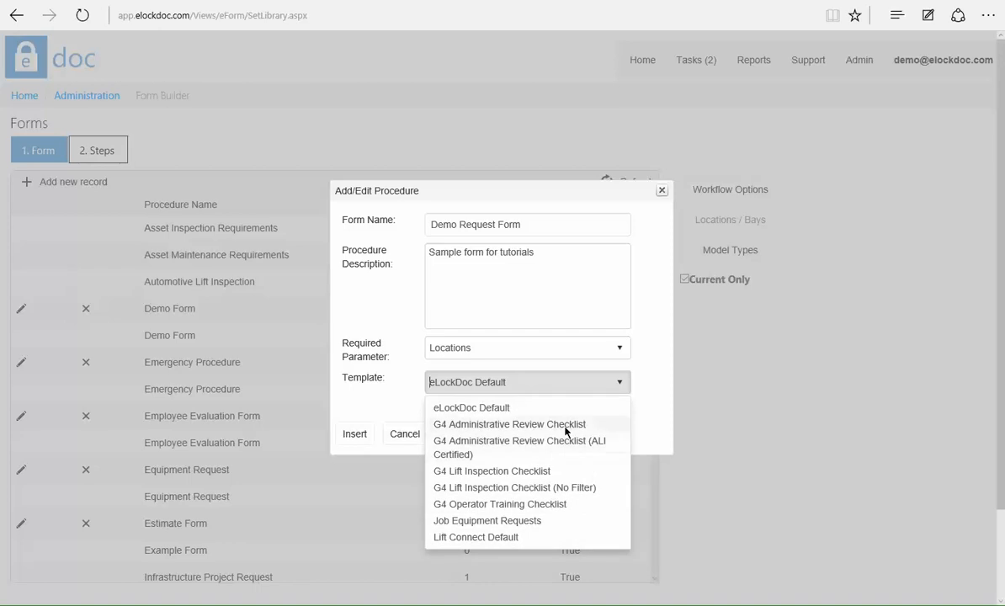
click(510, 521)
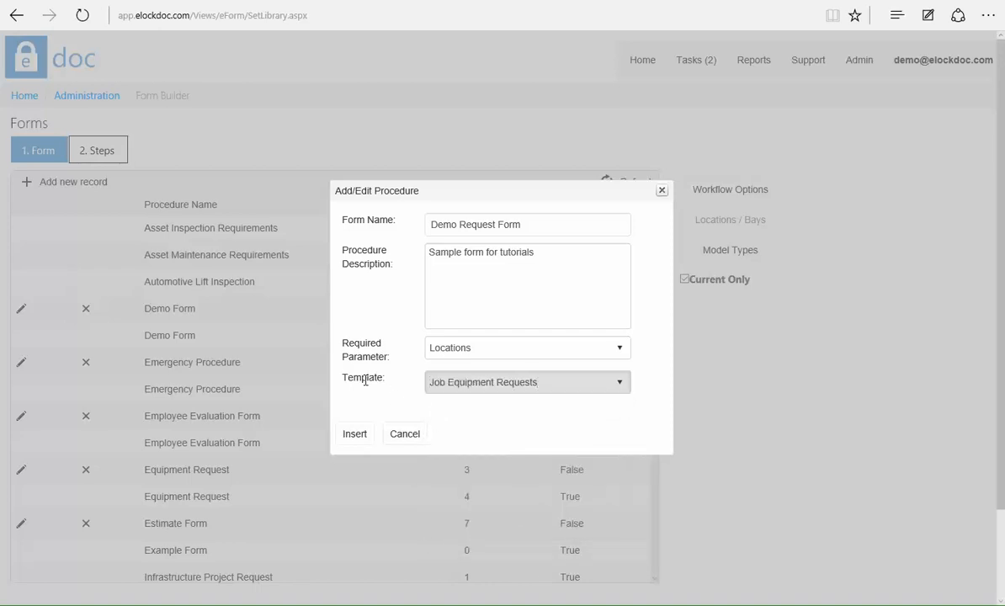
click(589, 386)
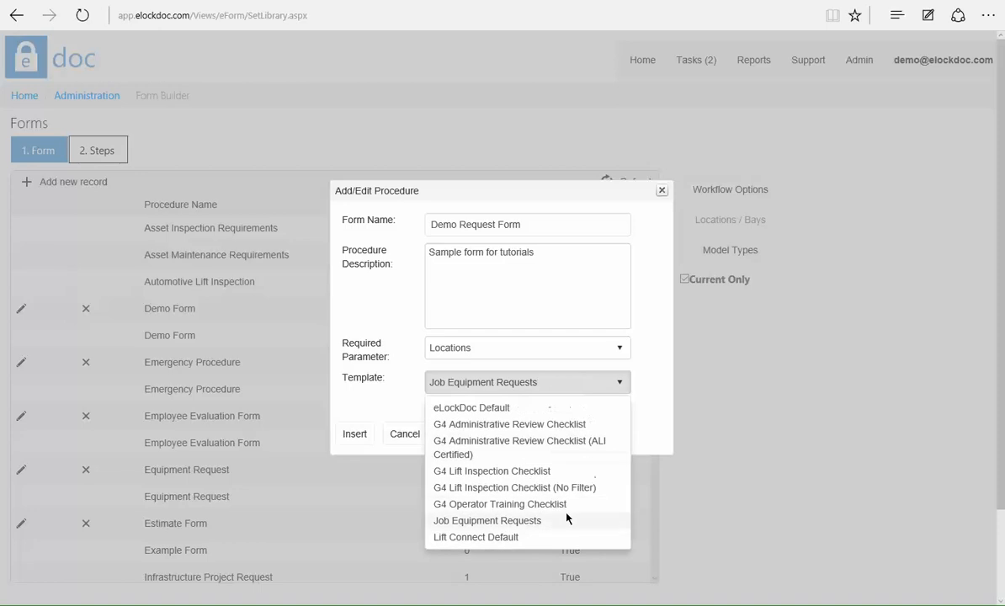
click(463, 409)
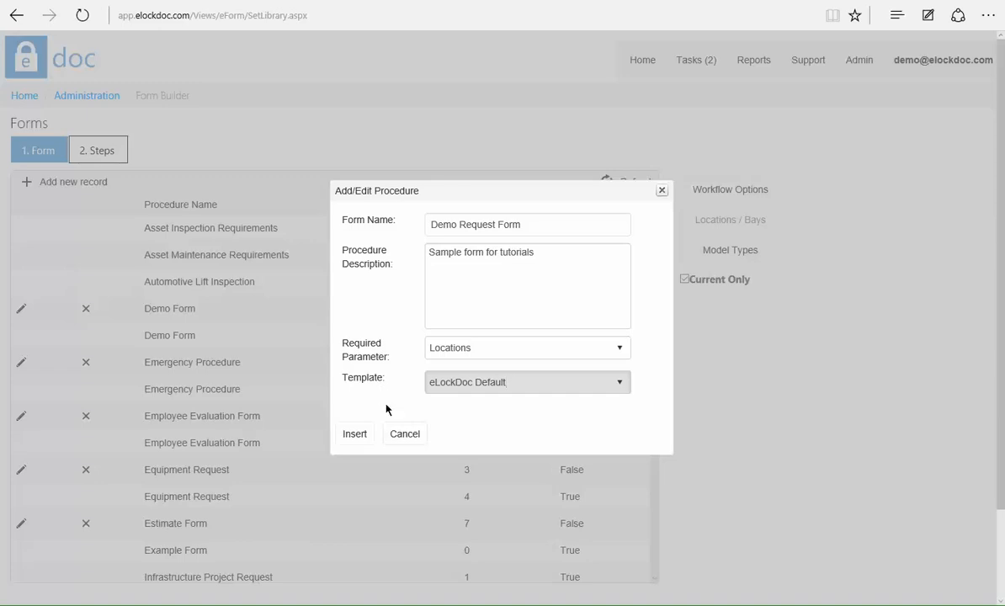
click(353, 436)
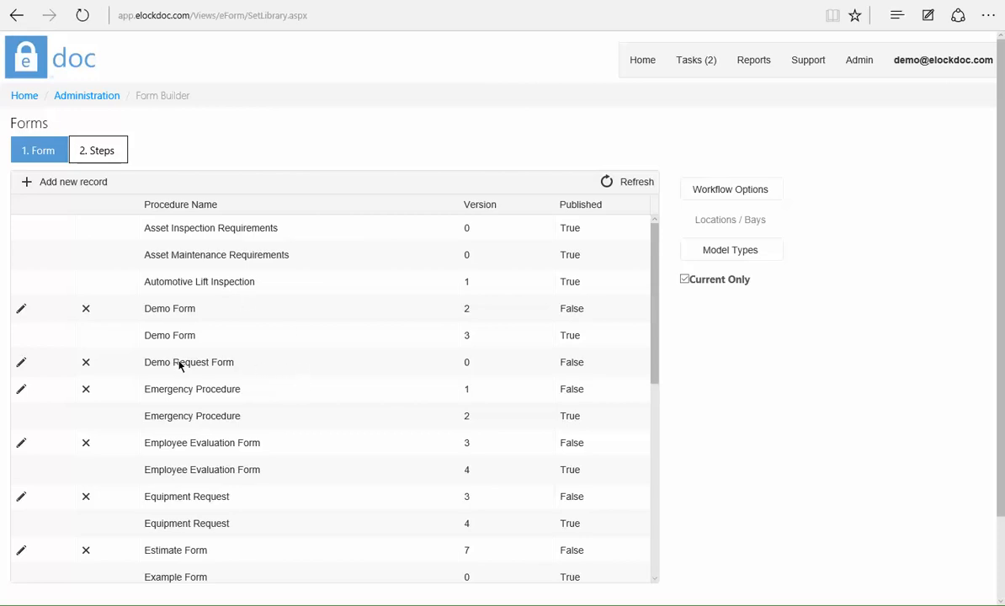
In the workflow options of Demo Request Form, set the submit option to Customer Forms and the workflow option to Approve.
click(273, 368)
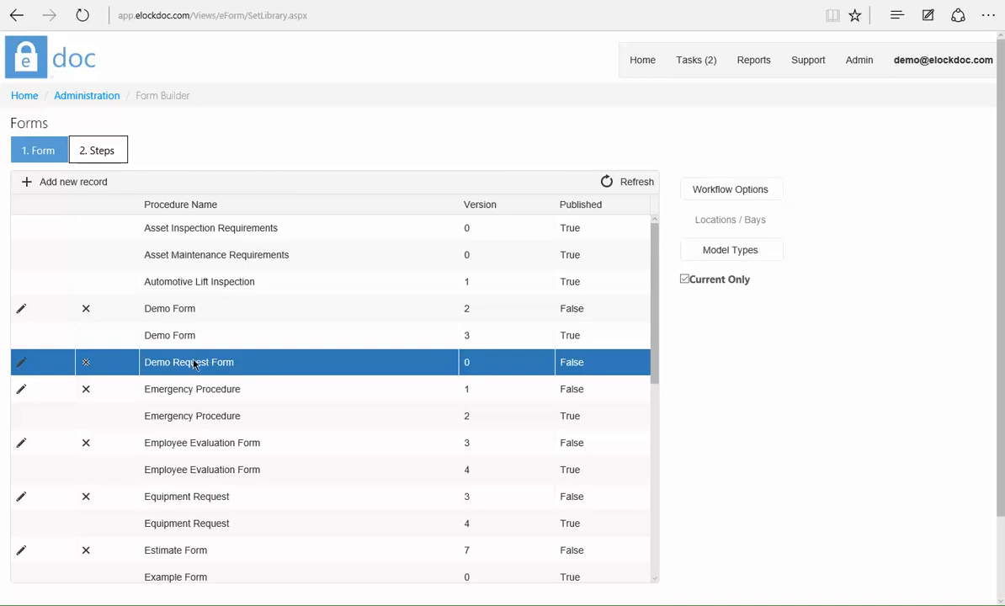
click(736, 190)
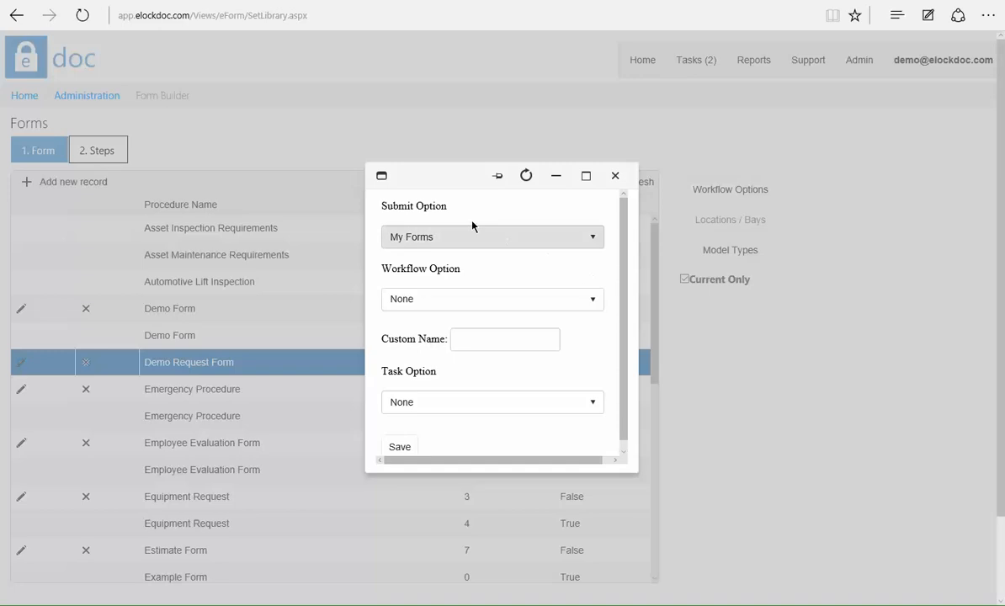
click(539, 238)
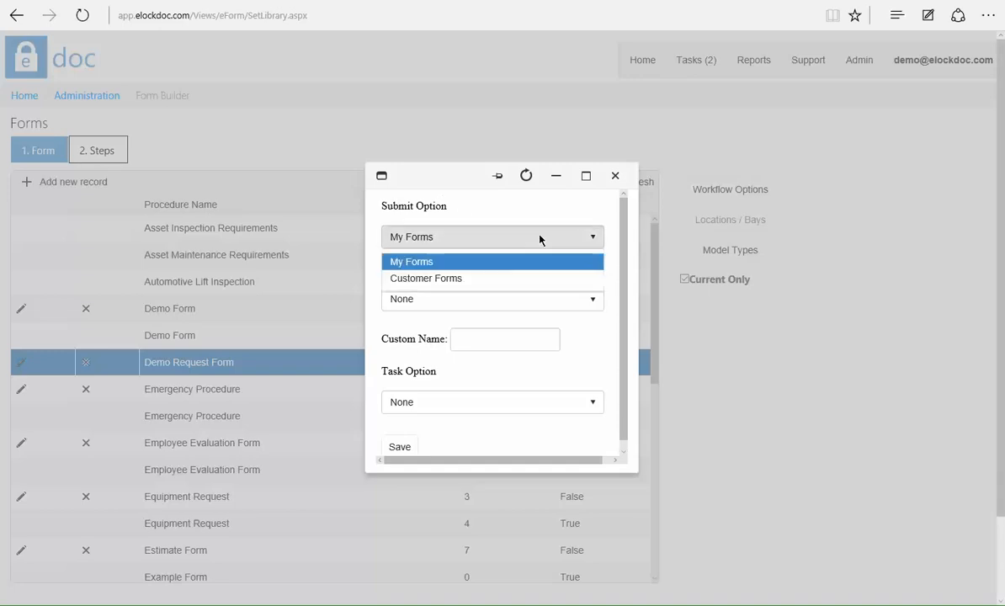
click(458, 281)
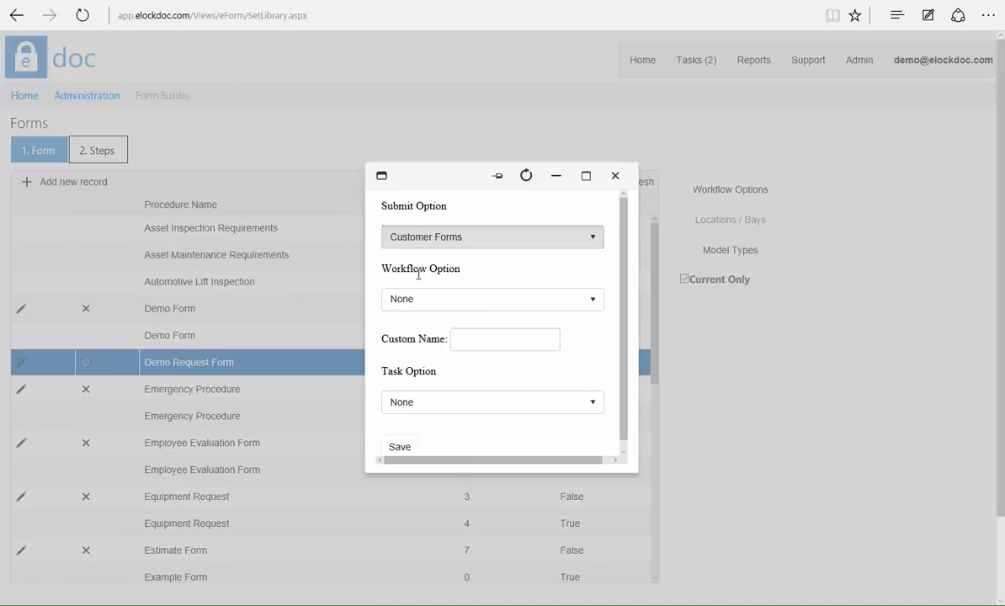
click(572, 303)
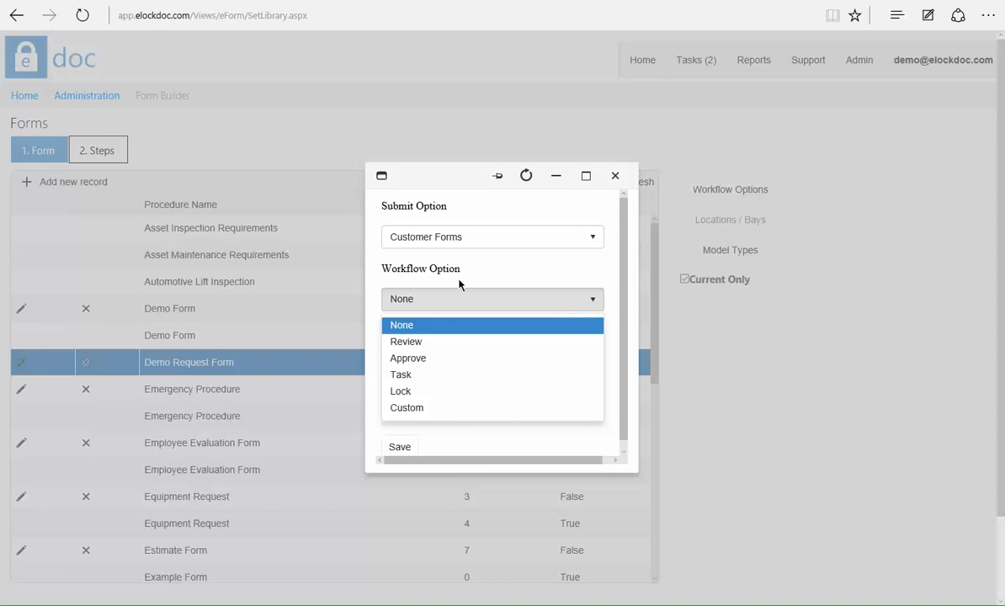
click(423, 358)
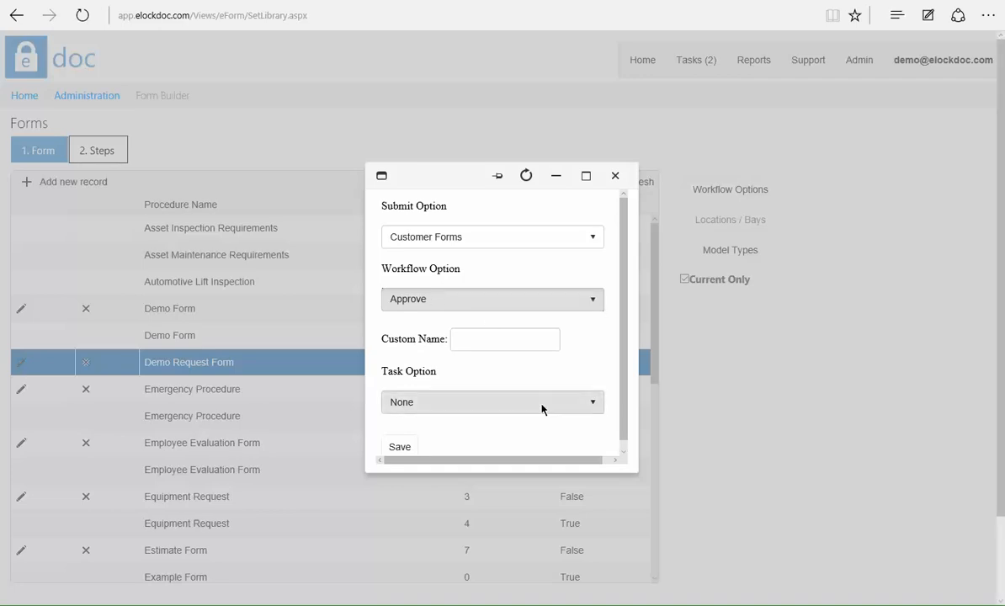
Set the task option to Location Supervisor and save the workflow options.
click(584, 405)
scroll(623, 425, down, 1)
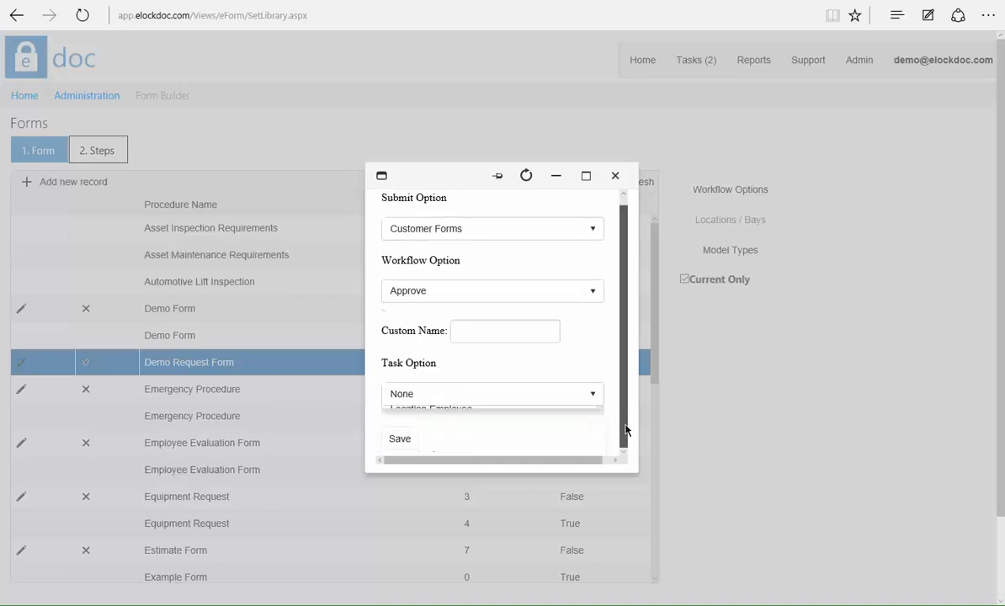
click(591, 396)
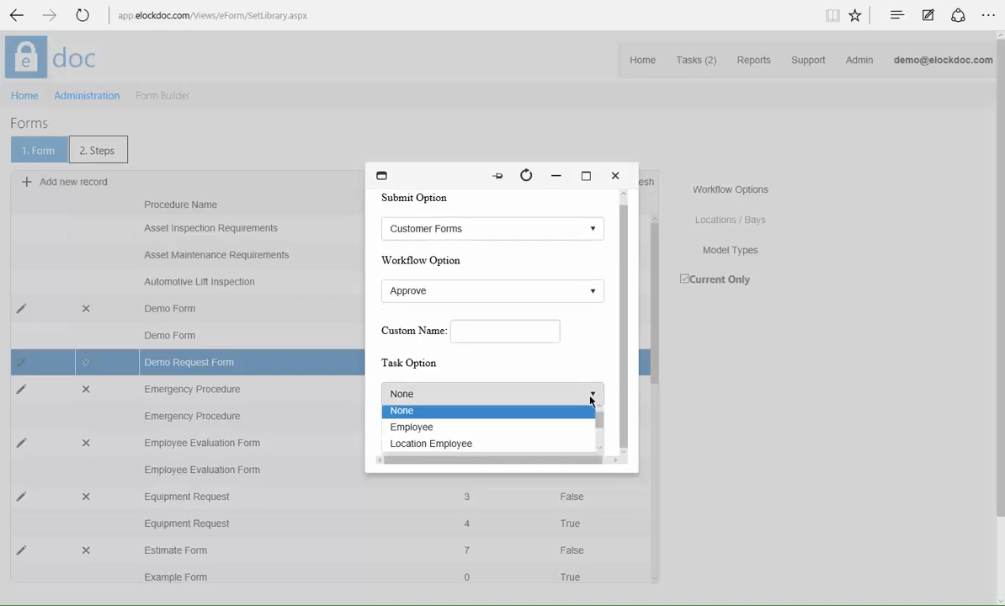
click(600, 452)
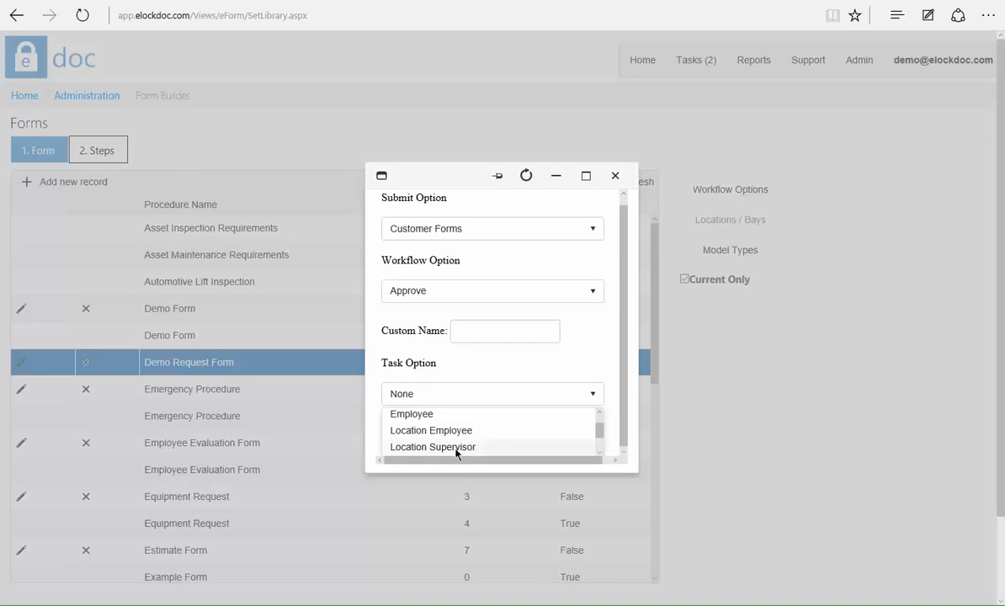
click(461, 446)
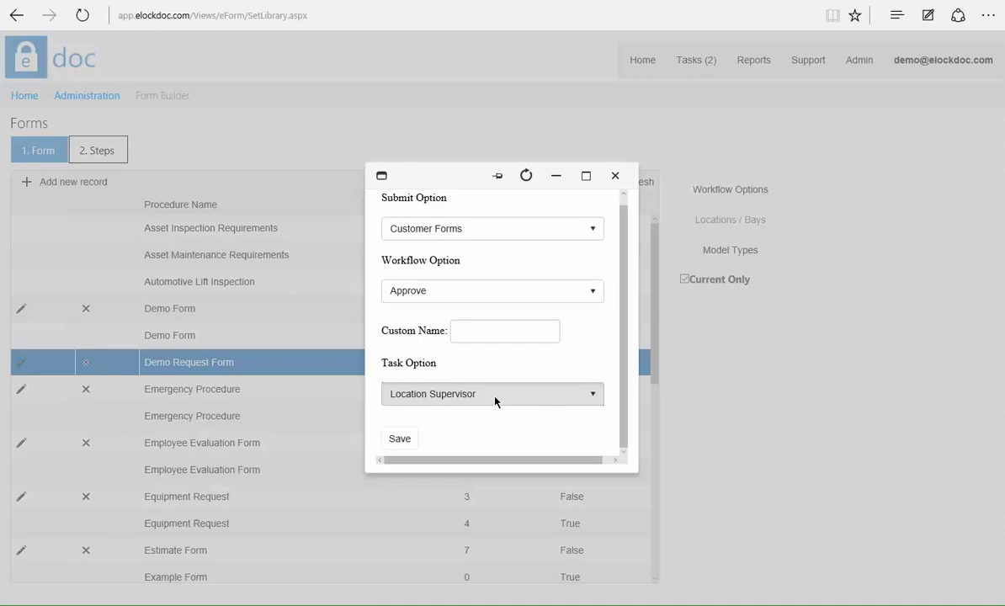
click(400, 440)
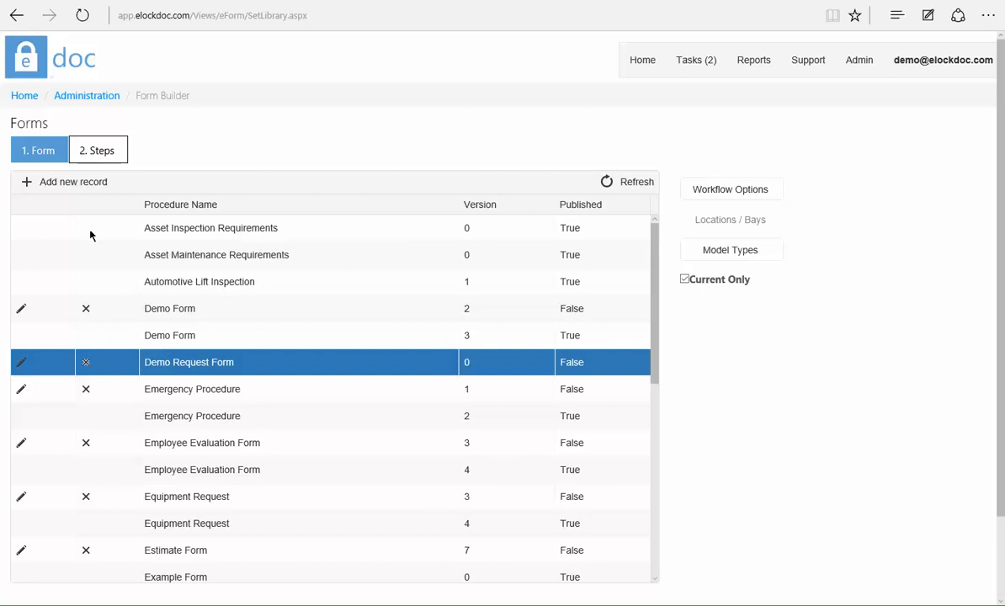
Start a new step for Demo Request Form and title it Step1.
click(99, 154)
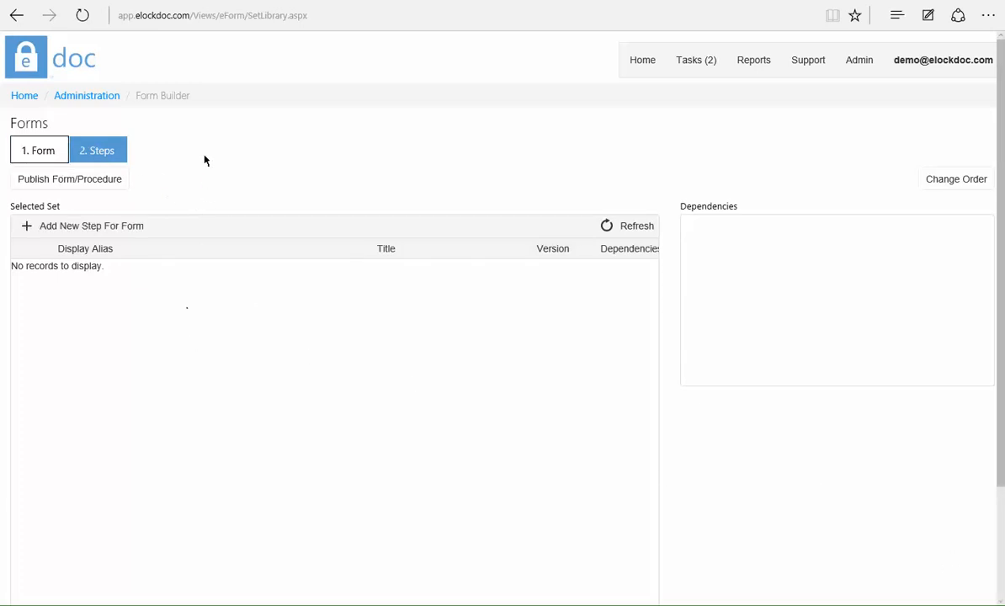
click(27, 227)
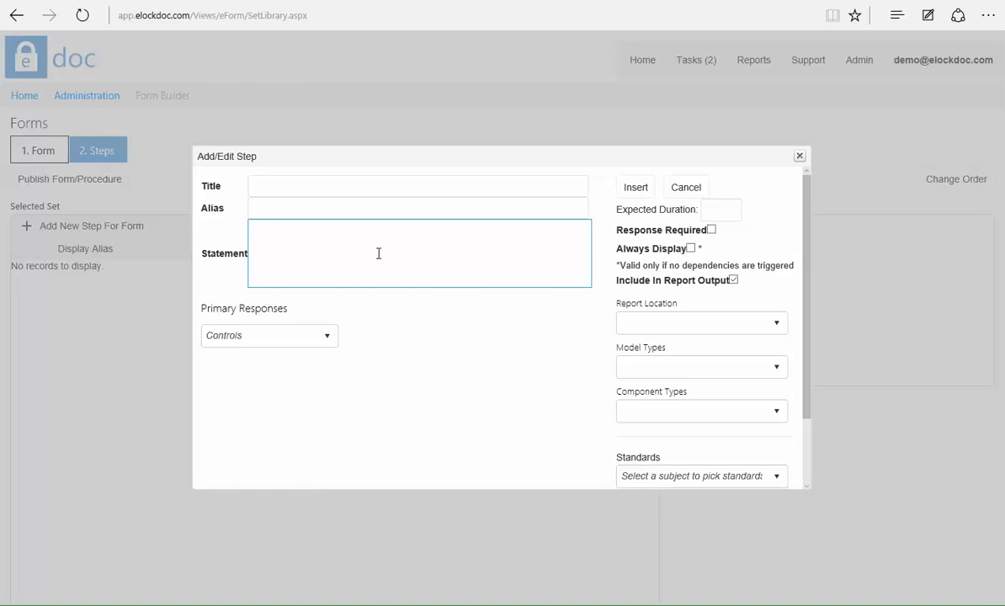
click(273, 186)
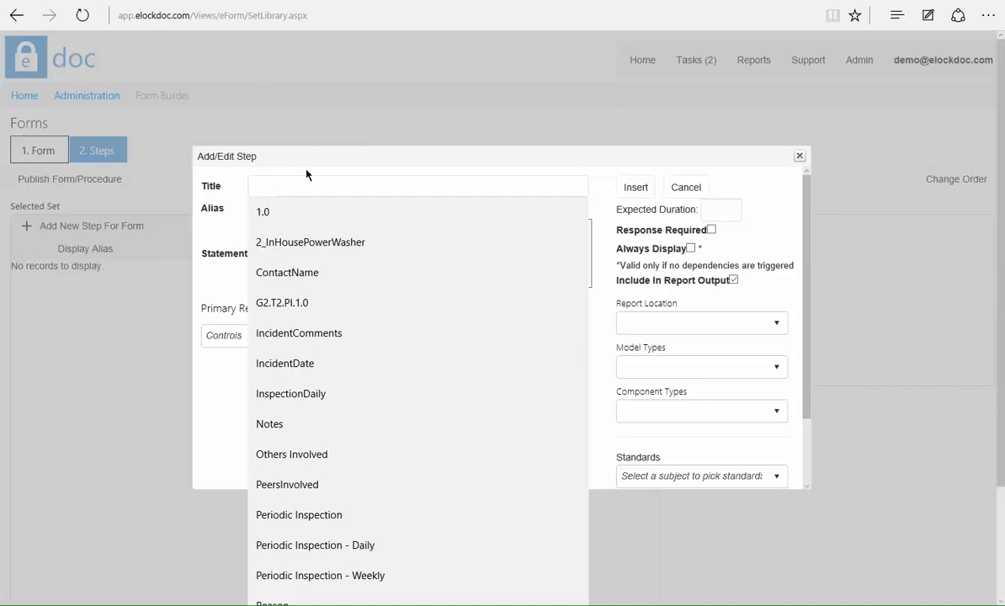
click(306, 170)
click(271, 187)
text(Step1)
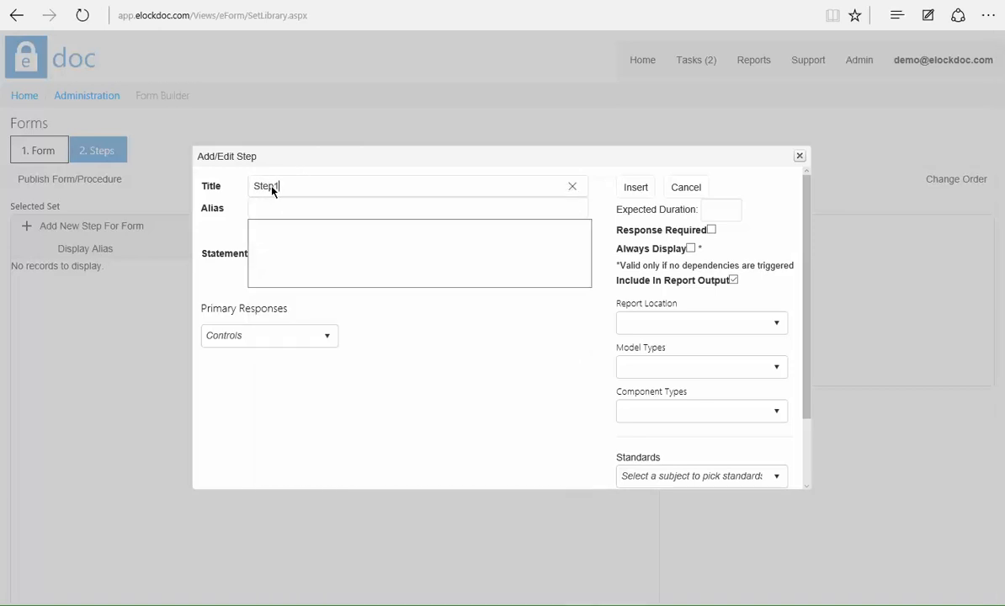
Set the step's alias to "Enter your Reason for this Request" and its statement to "Additional Information goes here".
key(Tab)
text(Enter your )
text(Ra)
text(ason for th)
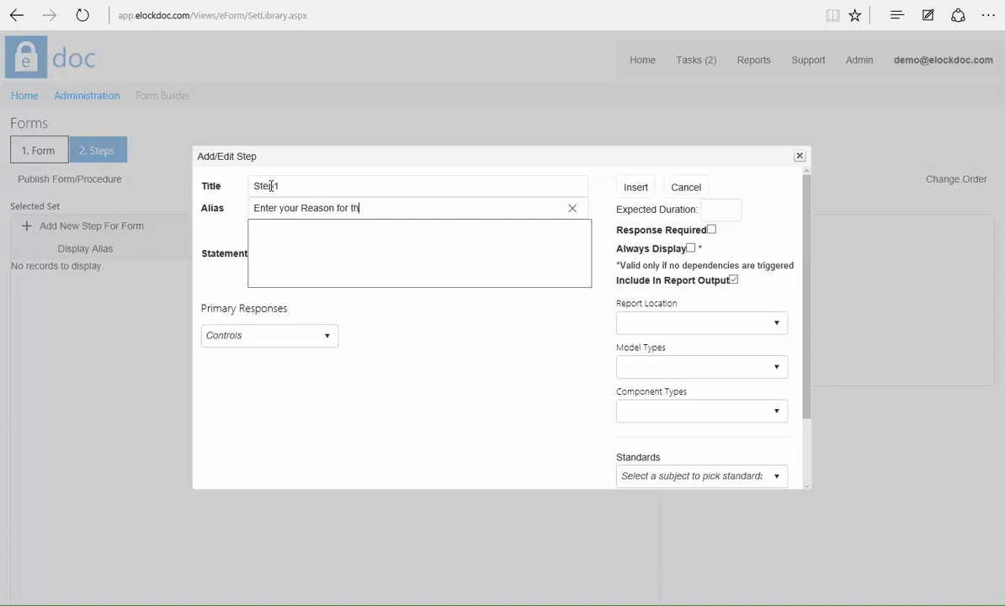
text(is Request)
click(315, 244)
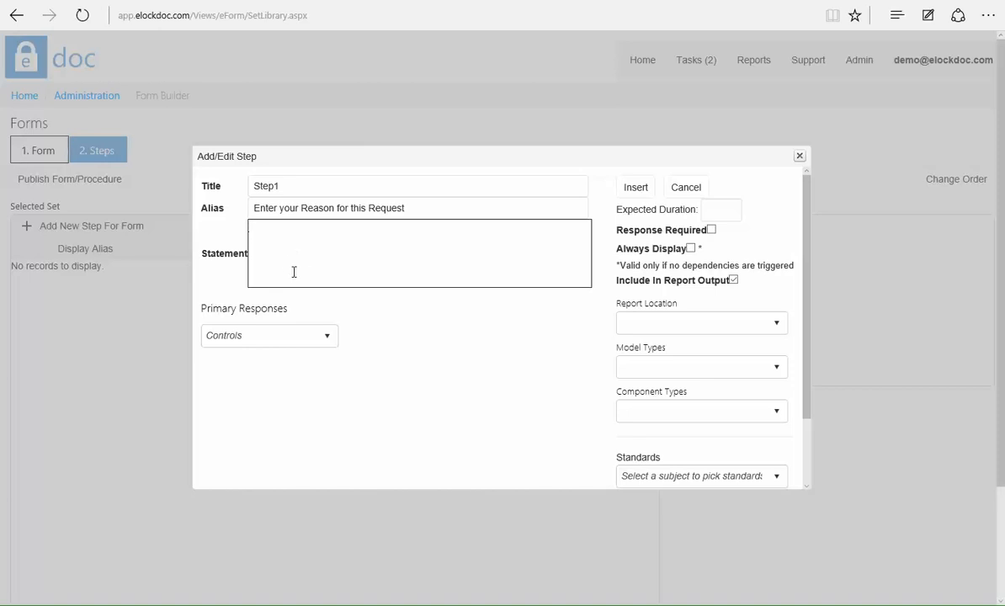
text(Additional Information goes here)
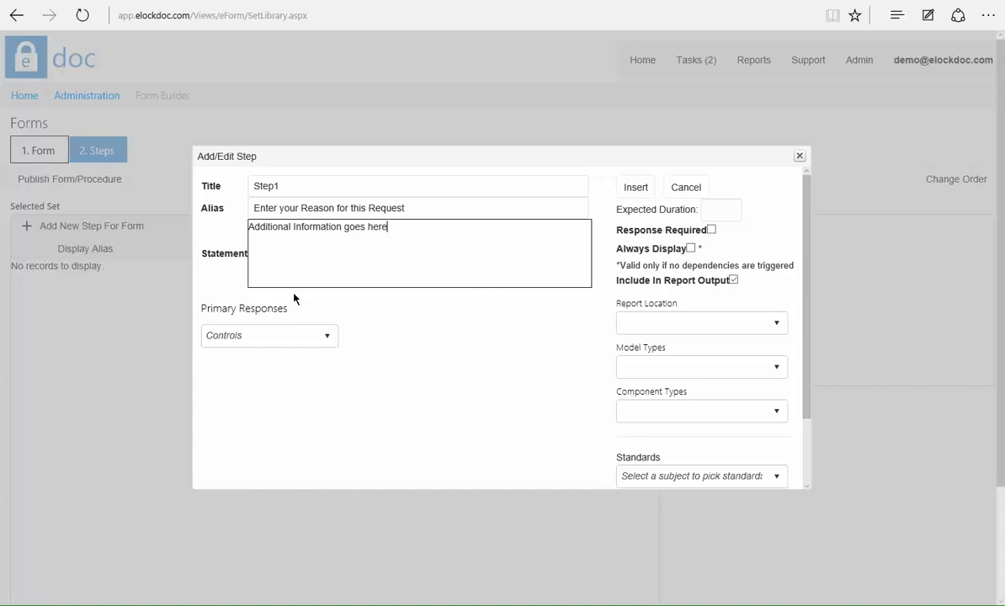
Choose Multi-line TextBox as the primary response control of Step1.
click(327, 337)
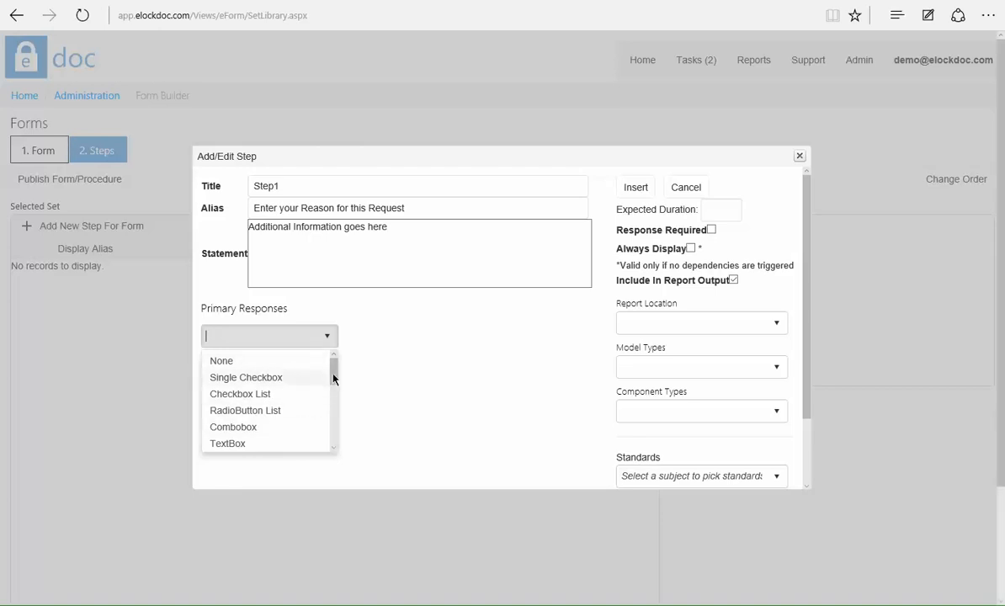
drag(333, 379, 325, 395)
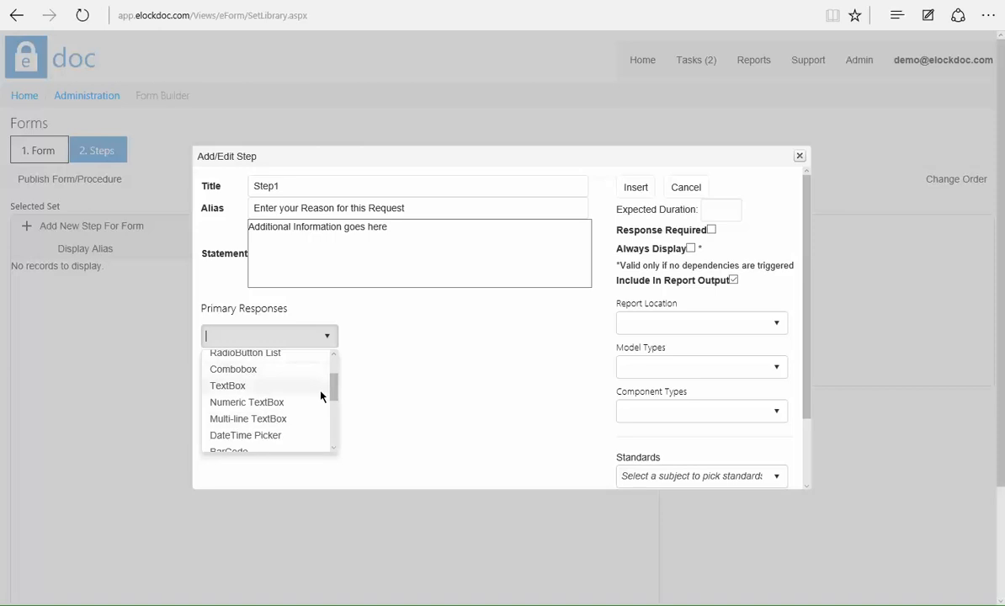
scroll(332, 393, down, 2)
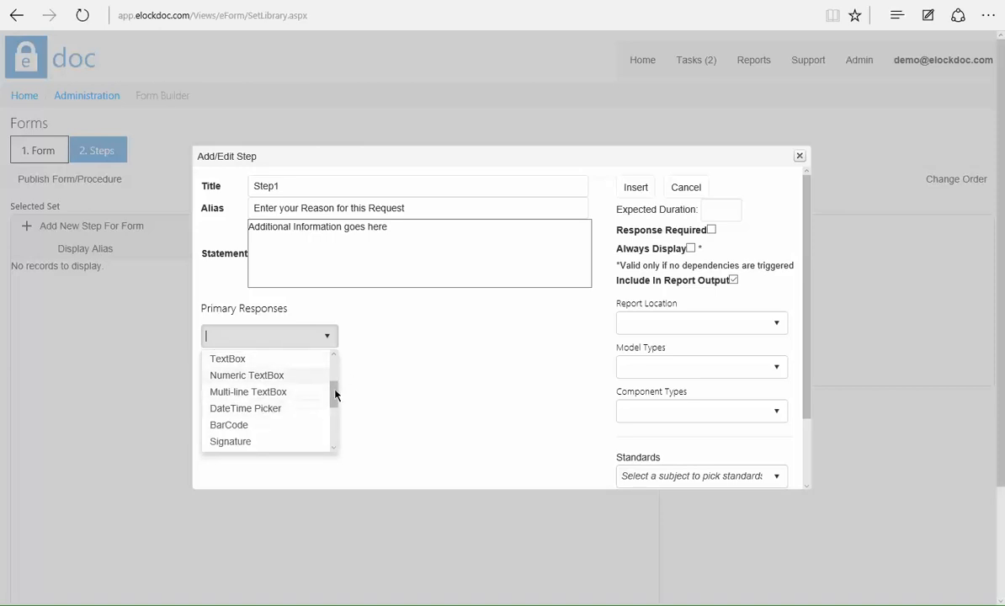
click(270, 393)
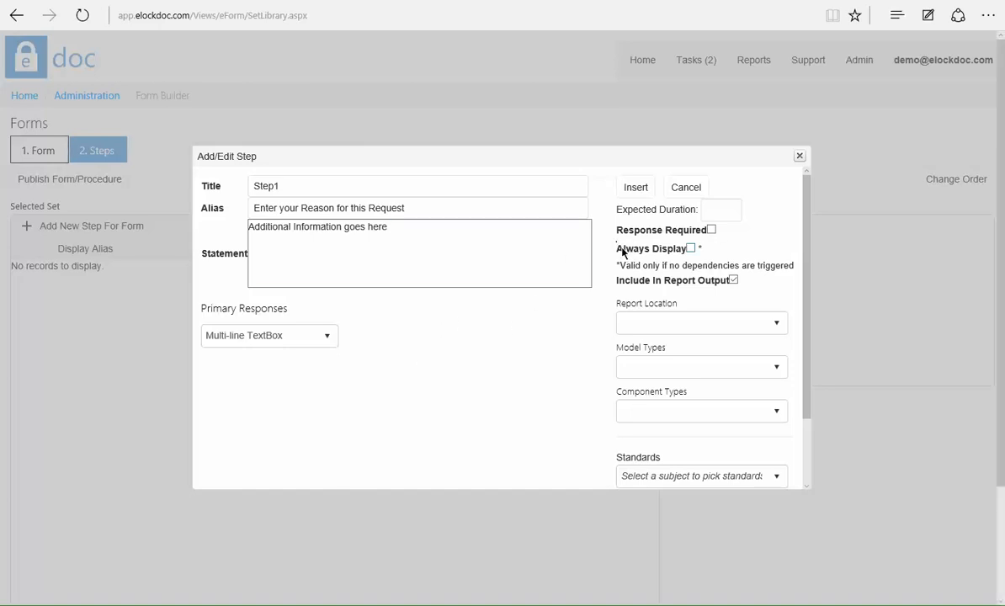
Make a response required for Step1 and set its report location to Include In Body.
click(712, 231)
click(773, 325)
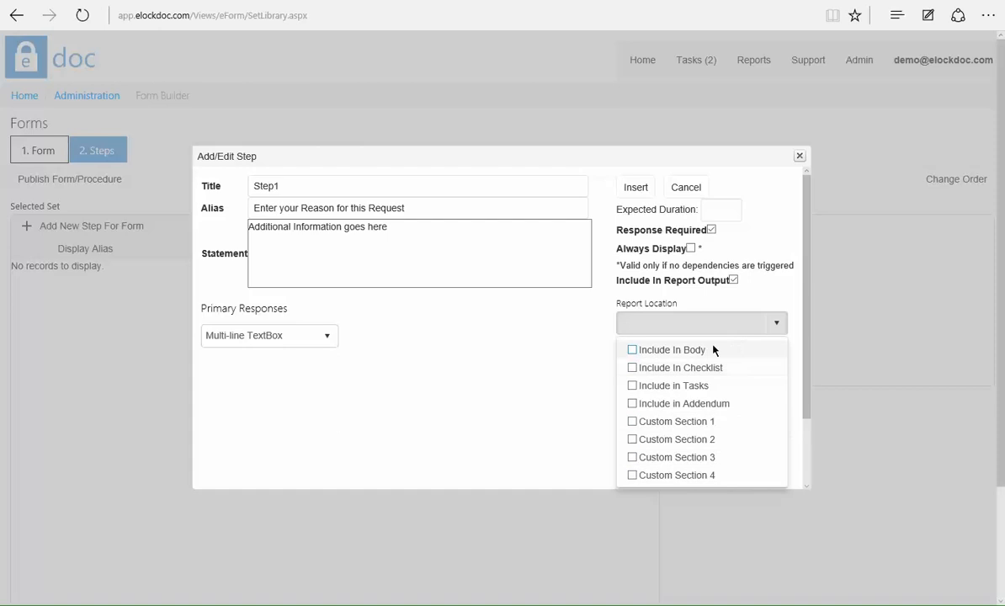
click(640, 355)
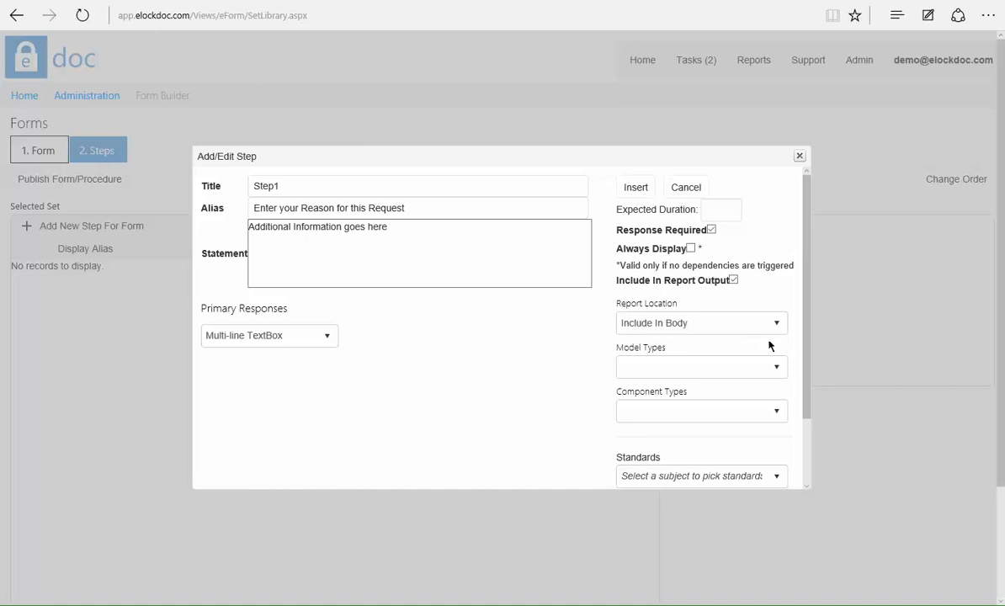
Look over the available model types and standards for Step1, and insert the step into the form.
mouse_move(803, 320)
mouse_down()
mouse_move(805, 339)
mouse_move(809, 311)
mouse_up()
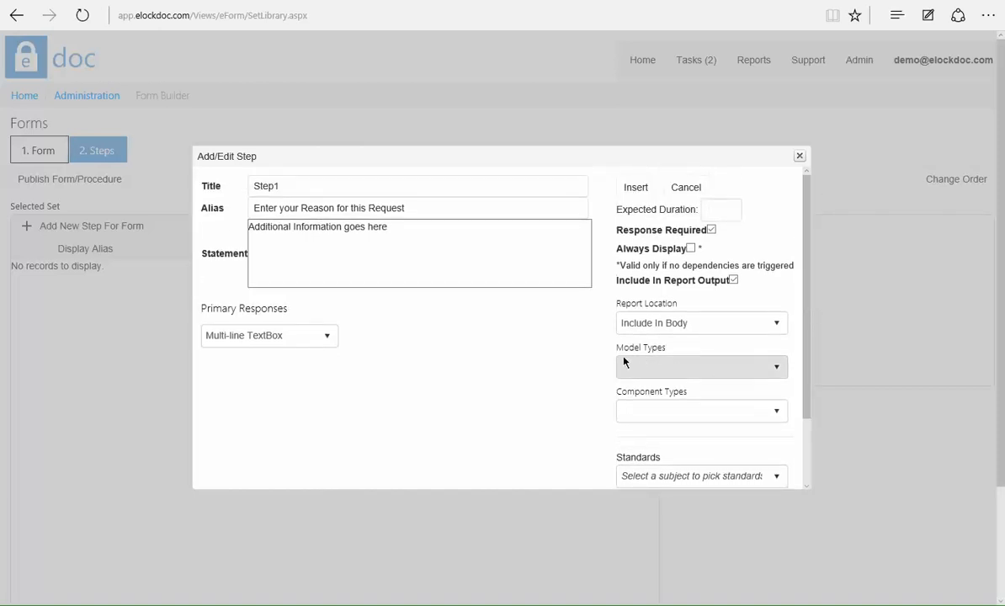
mouse_move(806, 347)
mouse_down()
mouse_move(806, 406)
mouse_move(817, 347)
mouse_up()
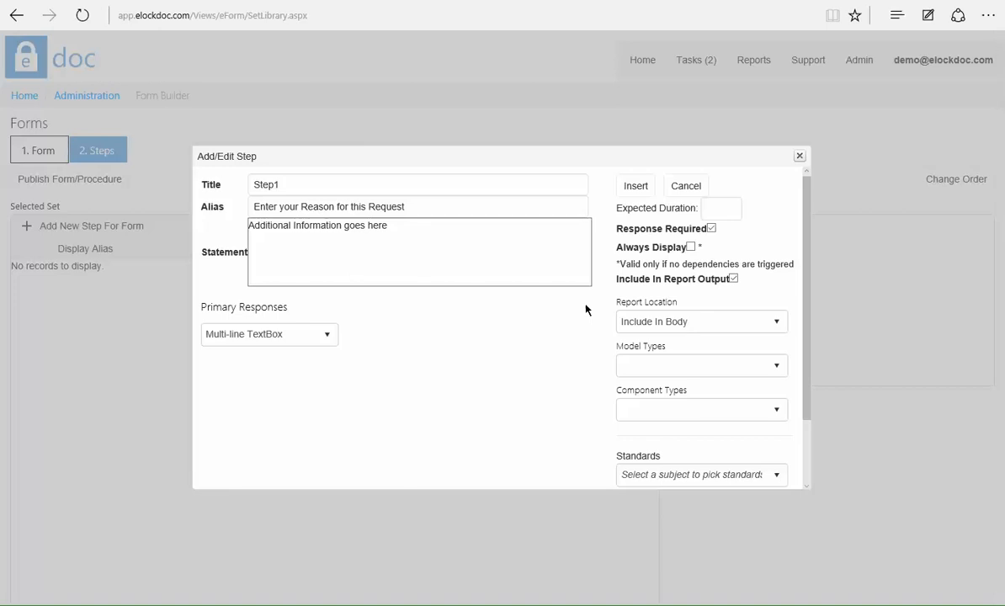
click(763, 369)
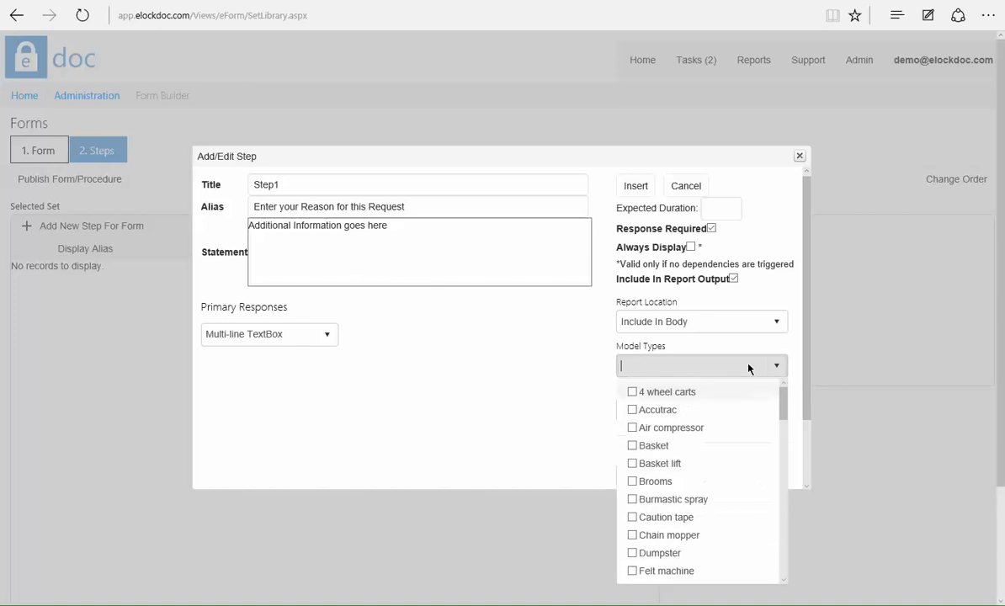
click(731, 360)
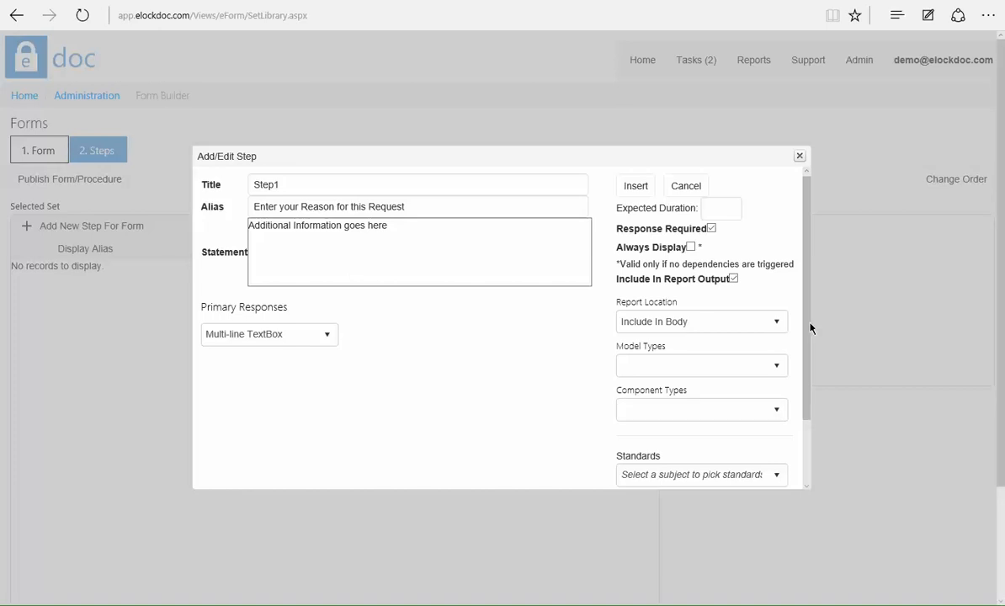
drag(807, 314, 815, 407)
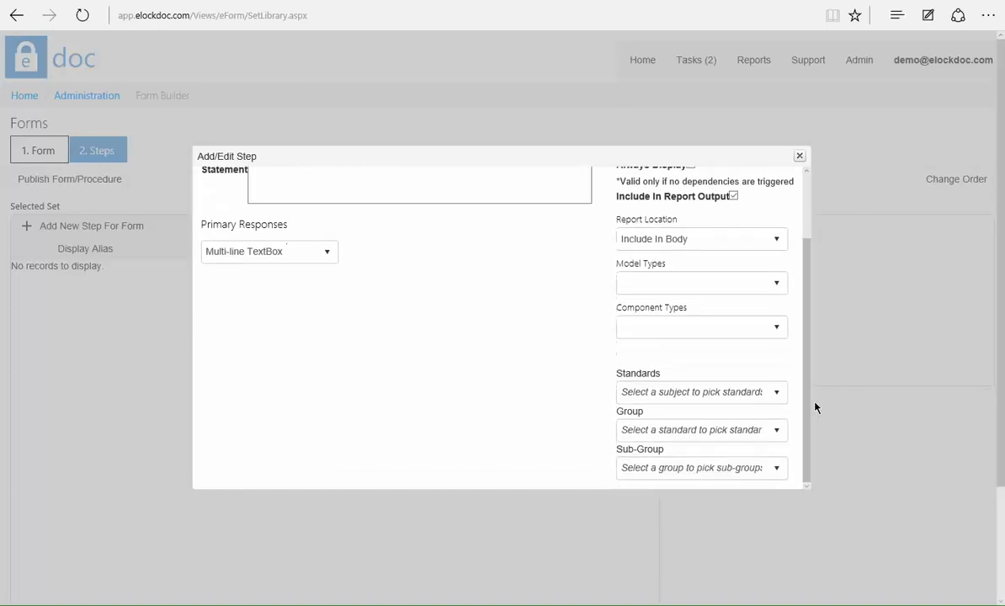
click(742, 392)
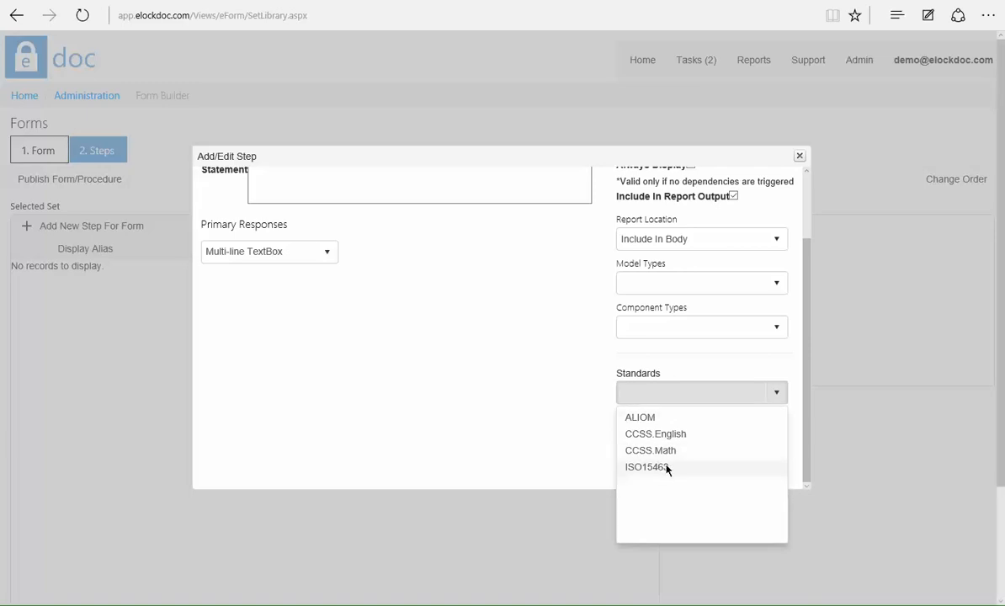
click(610, 370)
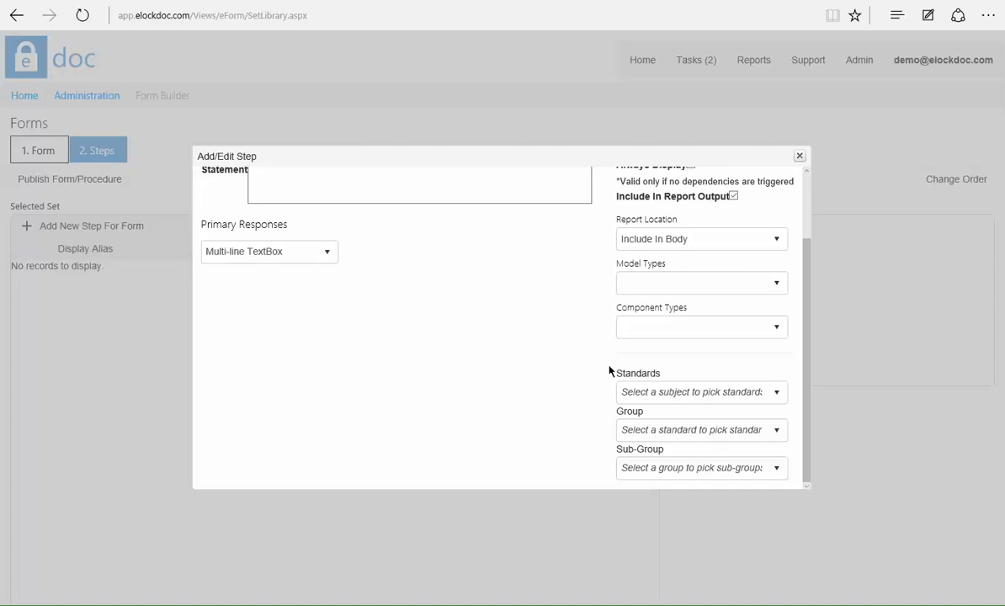
drag(807, 380, 812, 271)
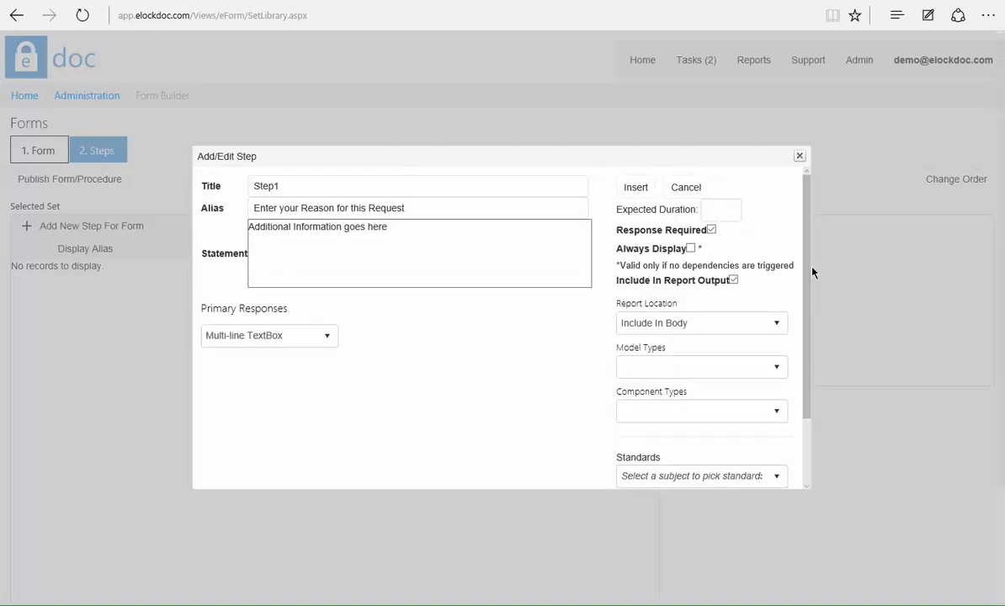
click(636, 188)
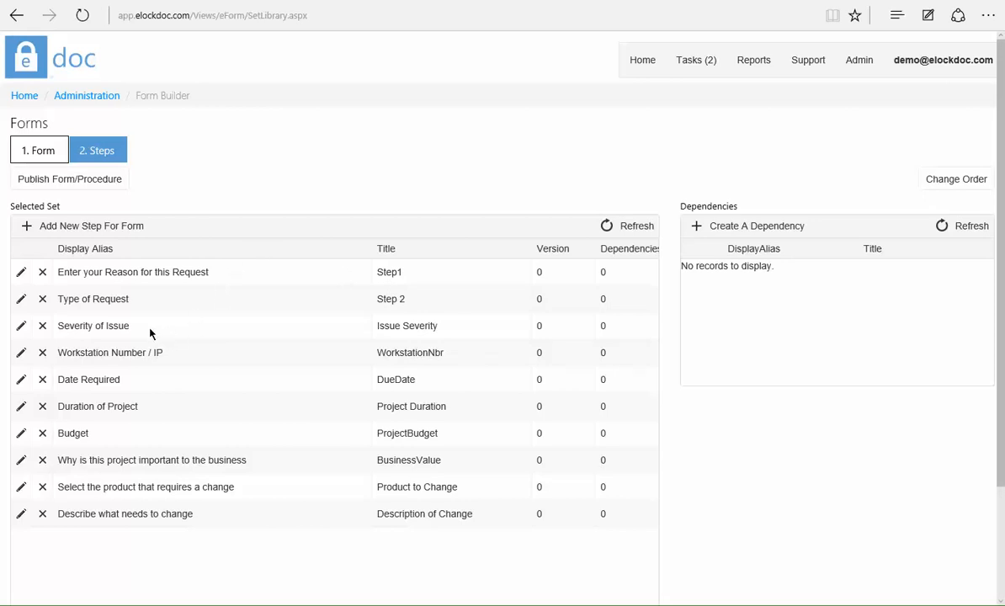
Create a dependency for the Severity of Issue step with parent step Type of Request and response Issue.
click(212, 299)
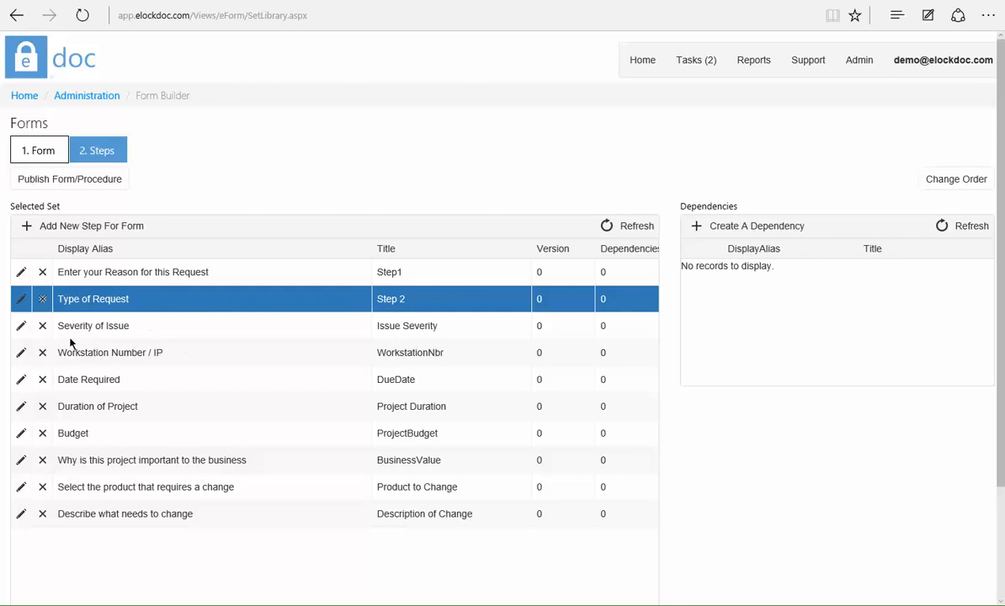
click(188, 327)
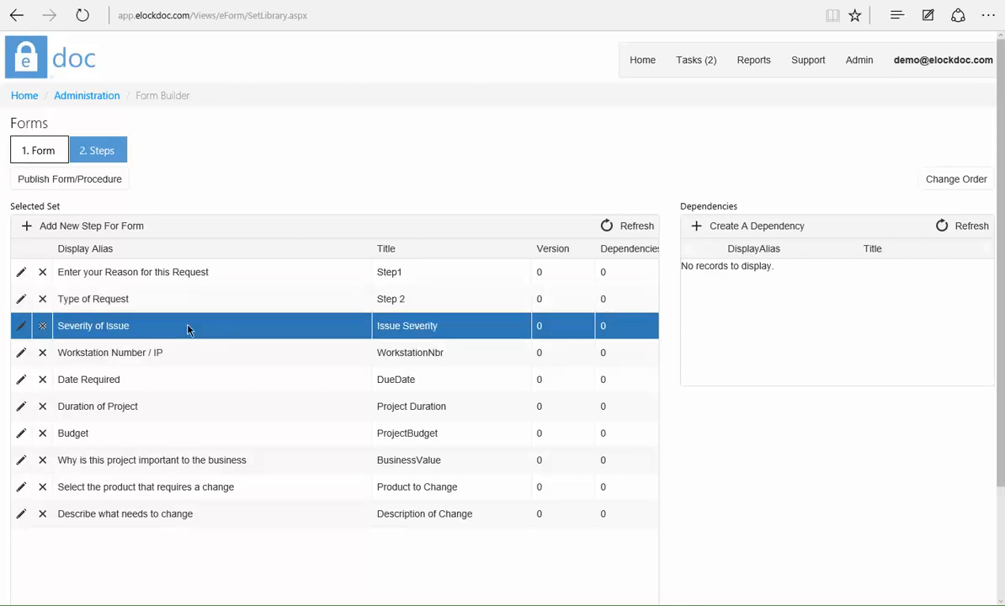
click(695, 227)
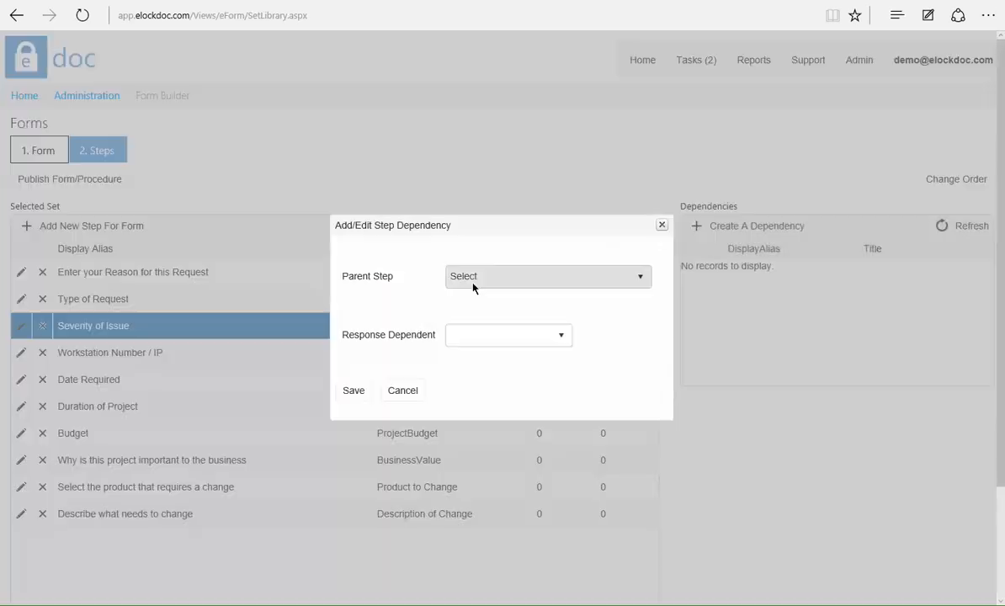
click(475, 319)
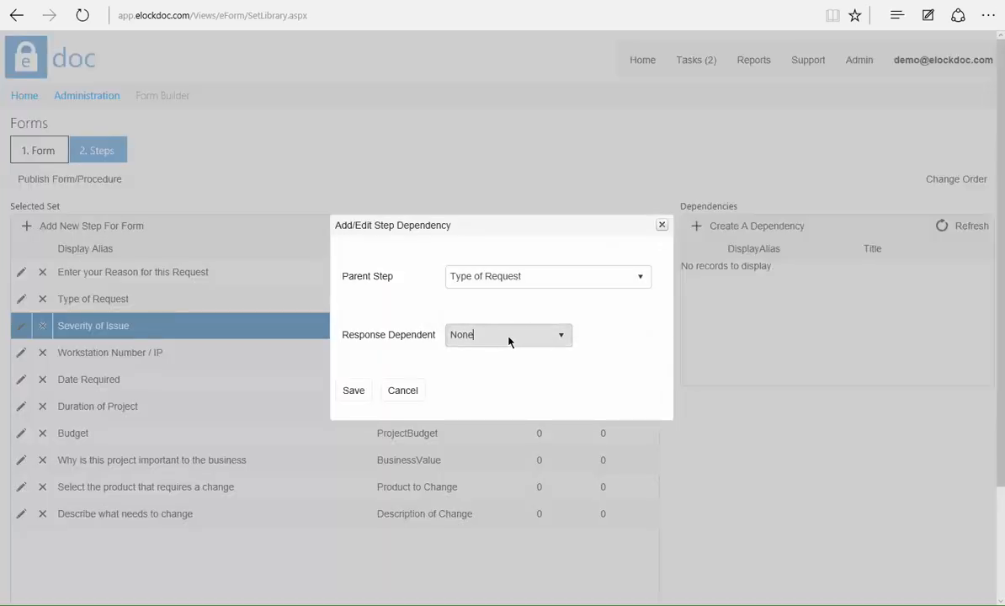
click(508, 339)
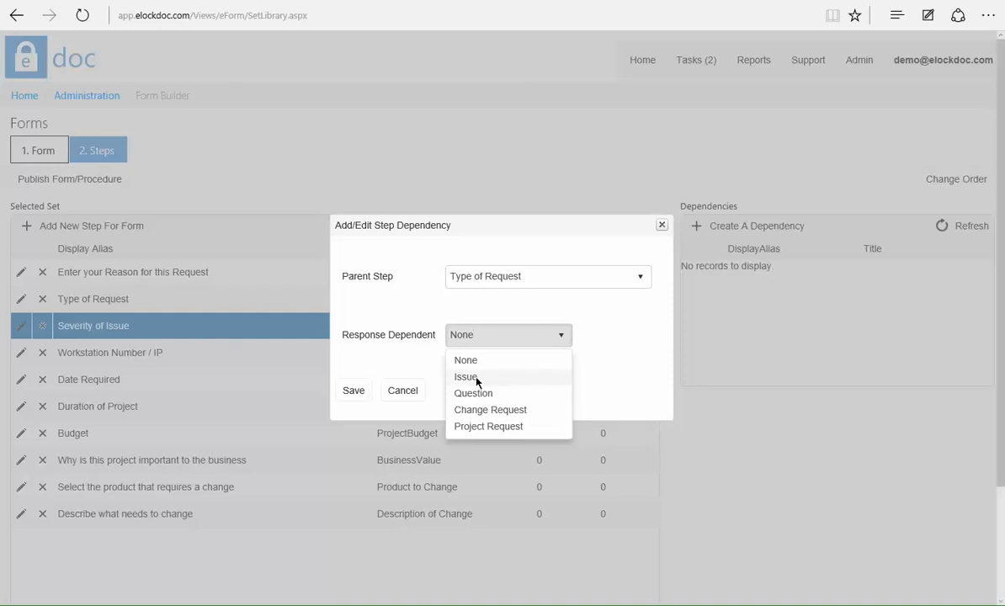
click(476, 380)
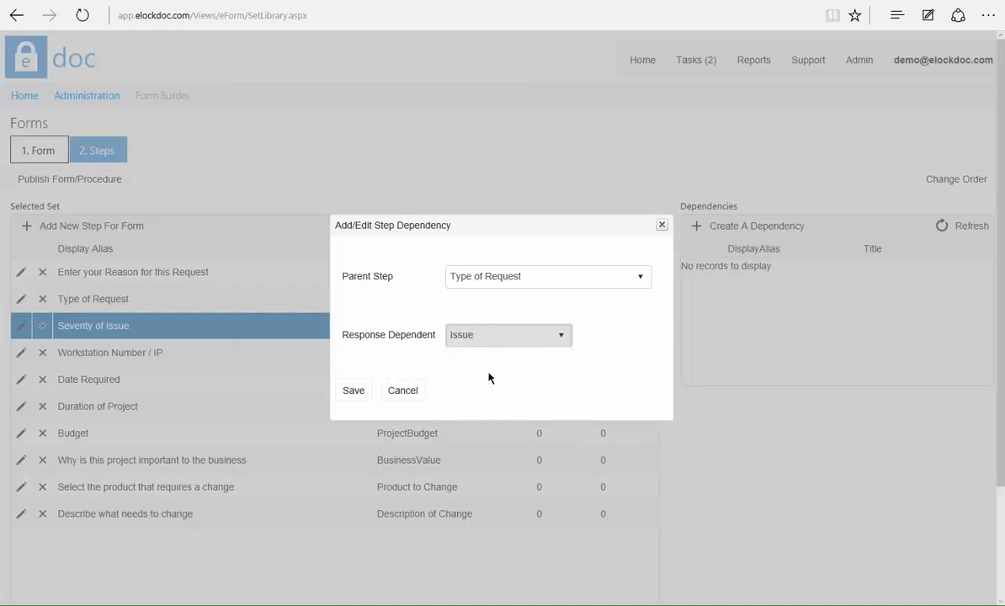
click(362, 389)
Create a dependency for the Workstation Number / IP step with parent step Type of Request and response Issue.
click(213, 357)
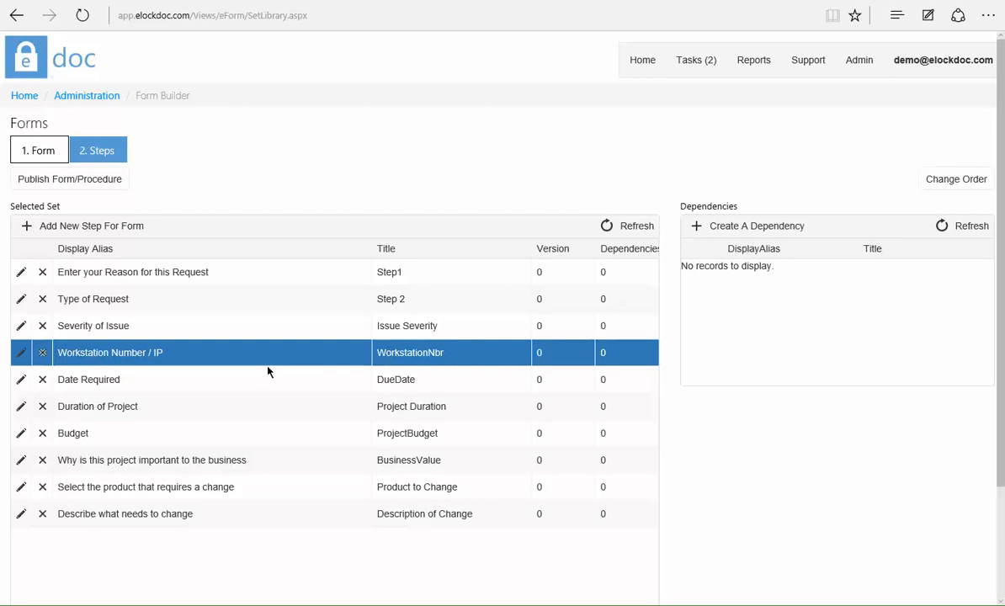
click(696, 227)
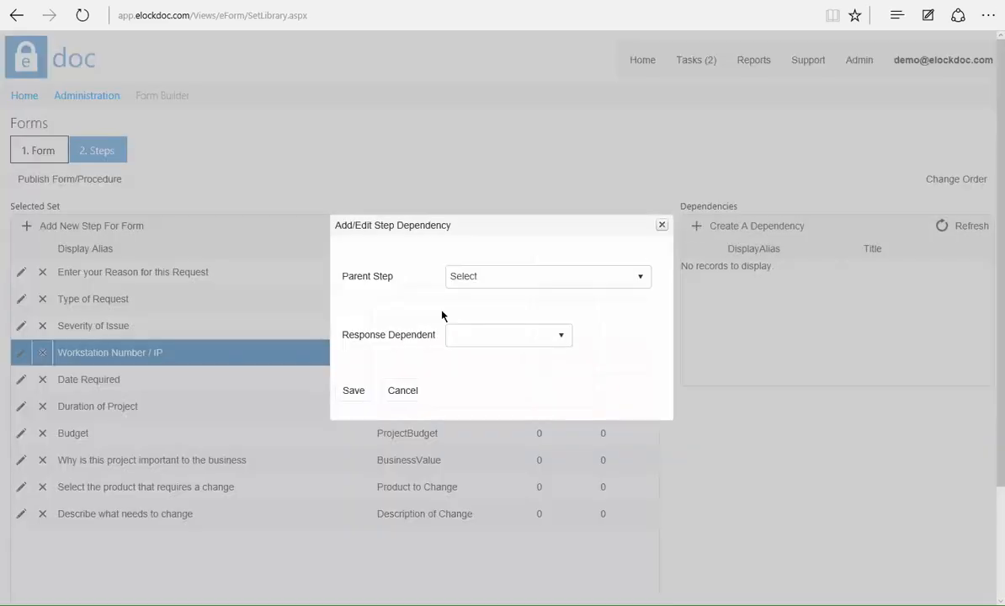
click(471, 277)
click(486, 333)
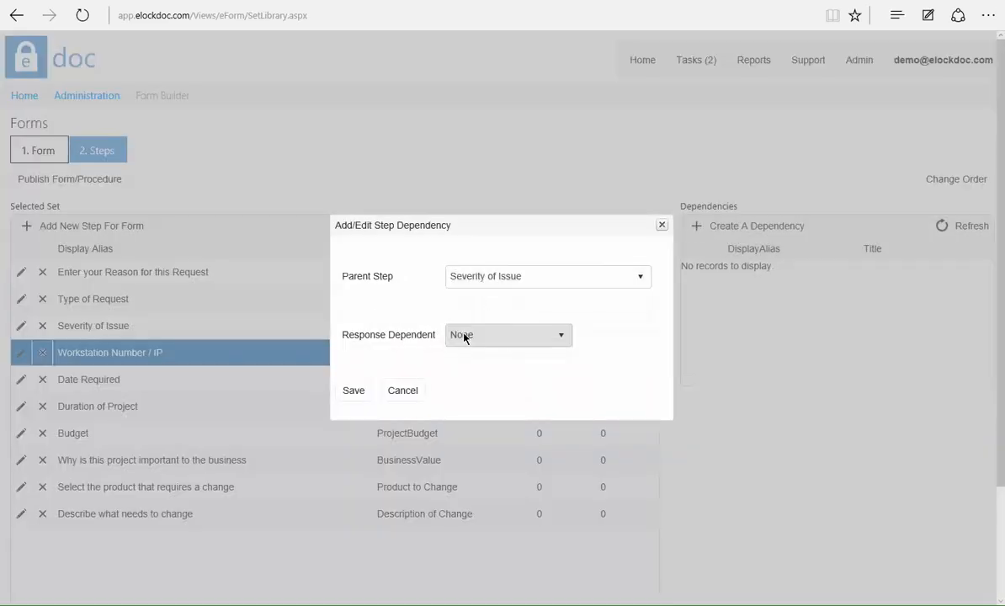
click(493, 338)
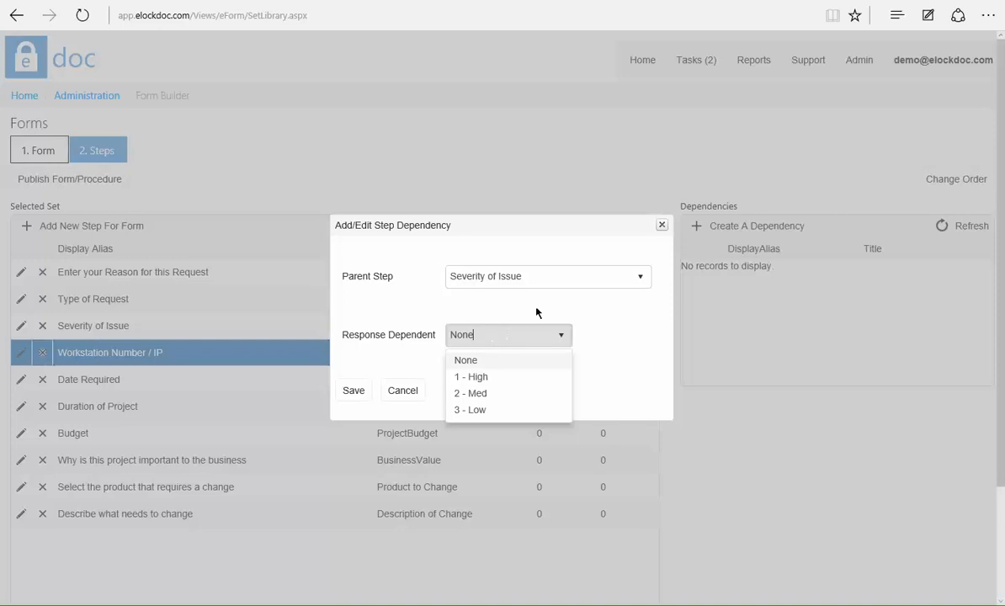
click(511, 281)
click(493, 318)
click(495, 337)
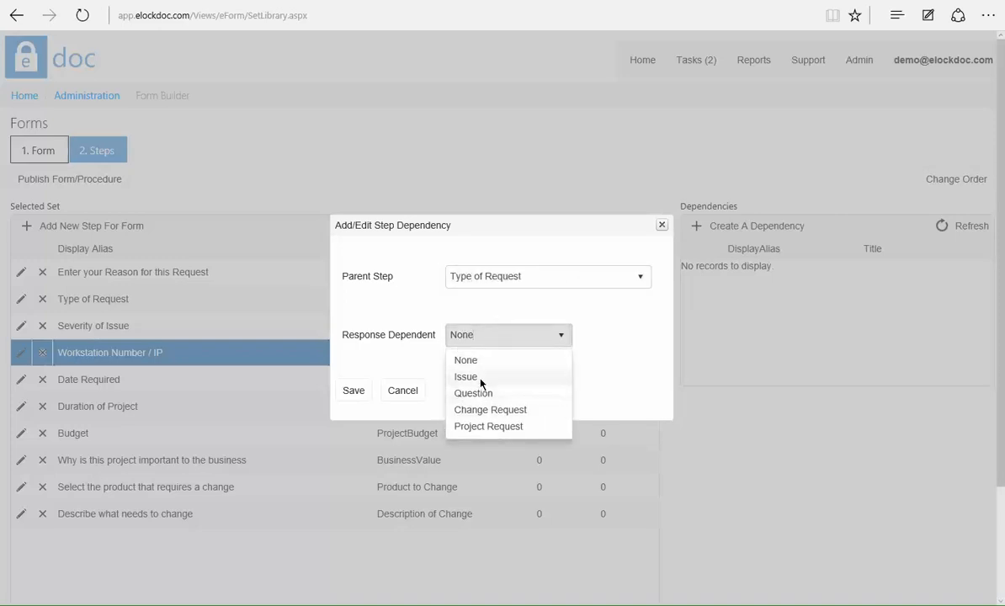
click(464, 367)
click(355, 391)
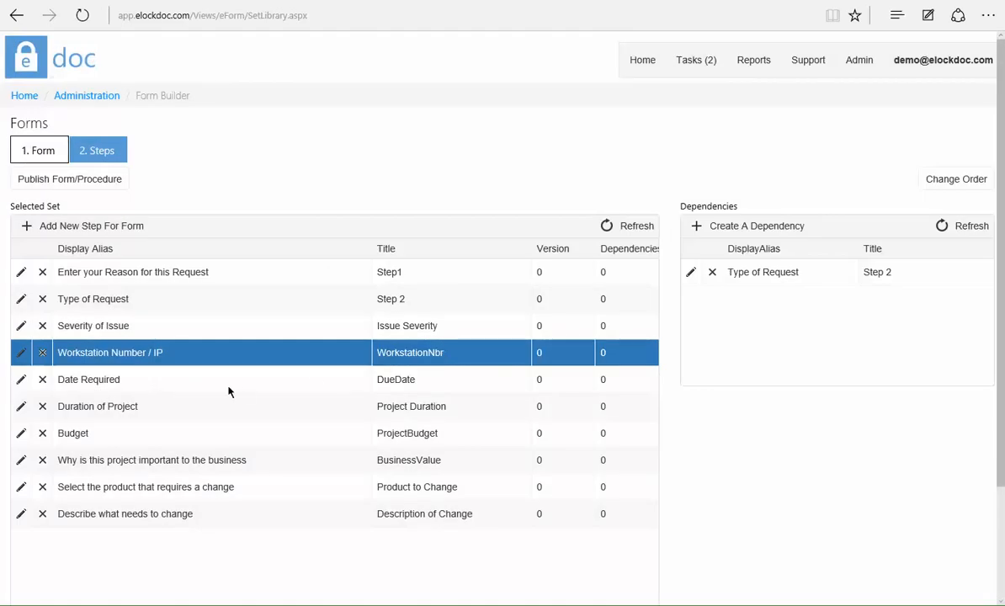
Create a dependency for the Date Required step with parent step Type of Request and response Issue.
click(162, 383)
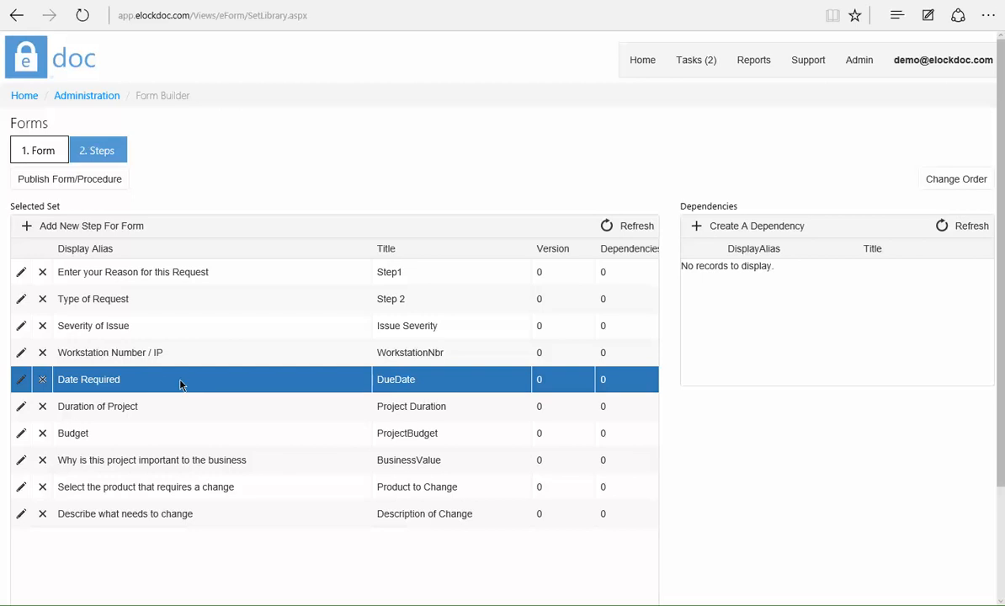
click(711, 226)
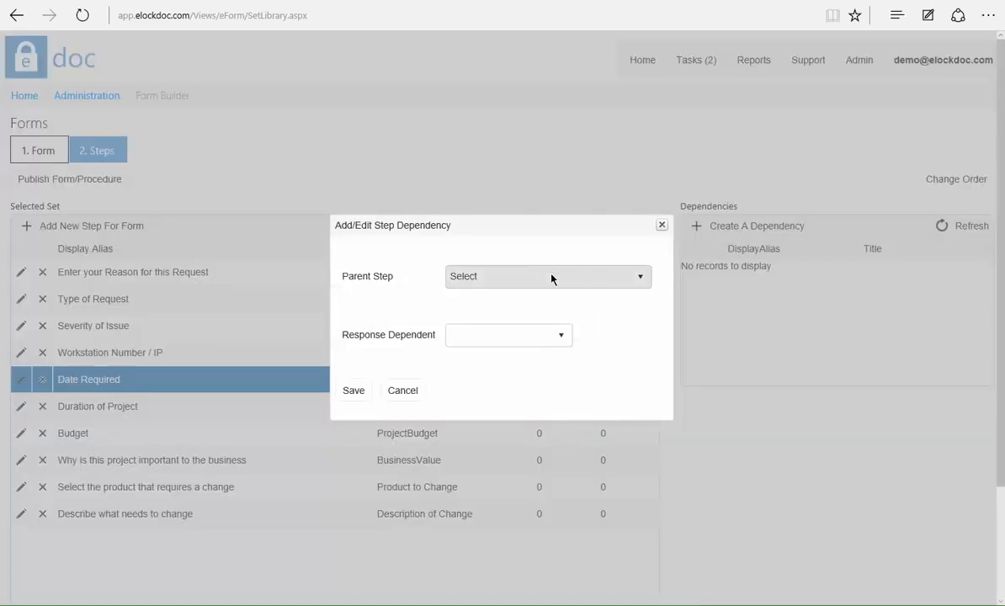
click(551, 278)
click(506, 331)
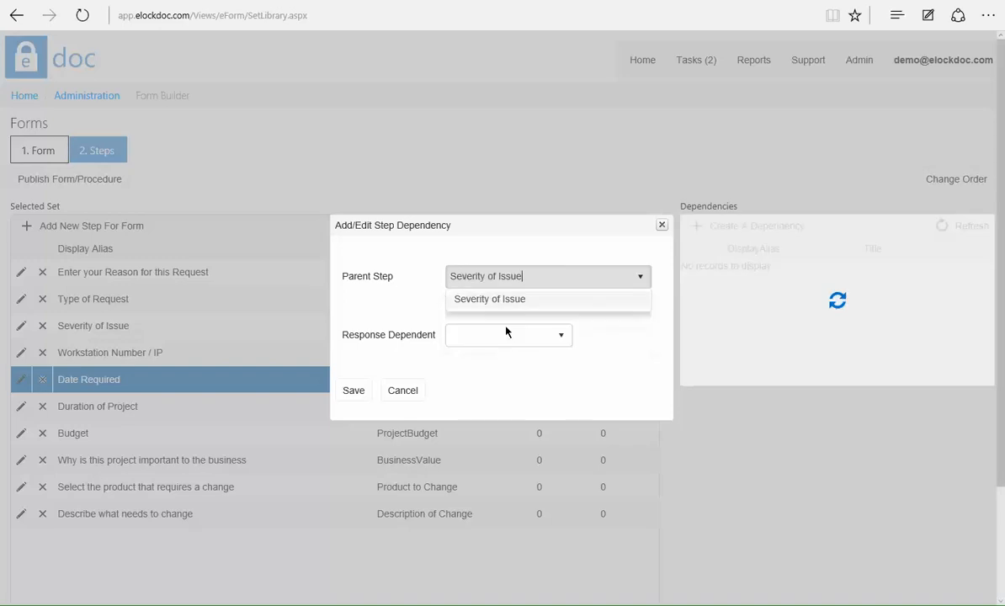
click(502, 336)
click(495, 284)
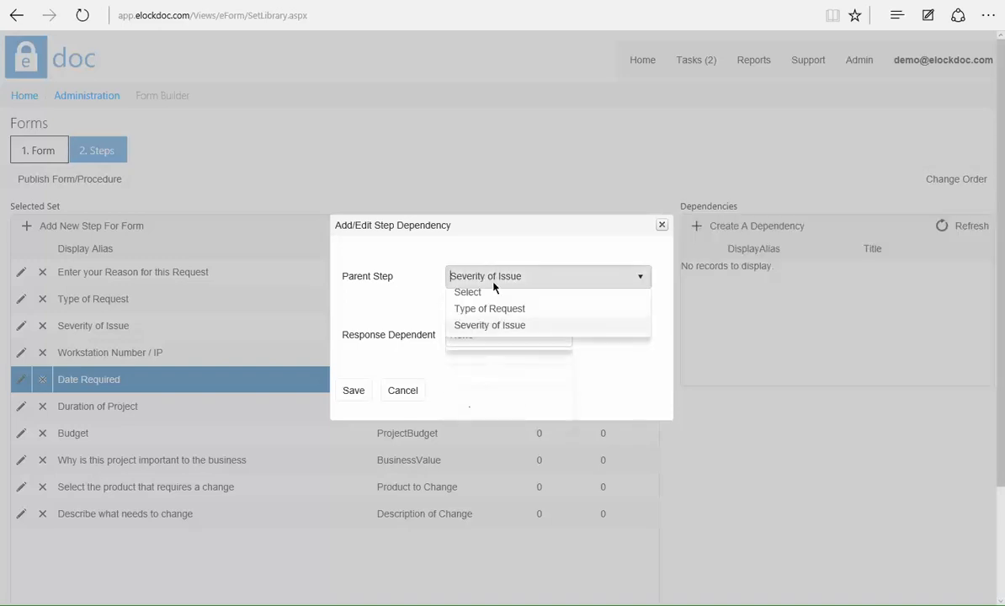
click(489, 309)
click(488, 335)
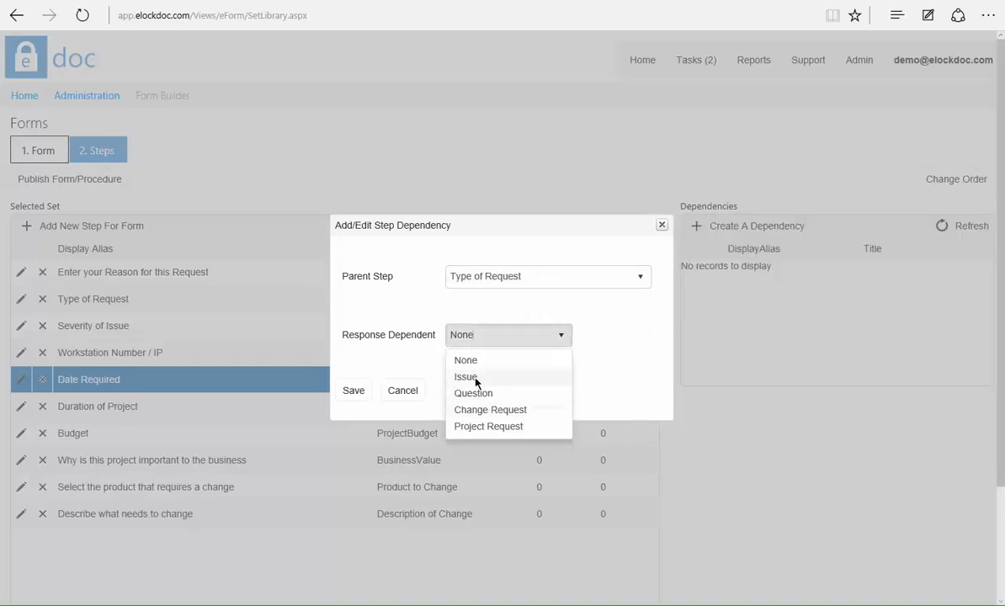
click(472, 379)
click(357, 393)
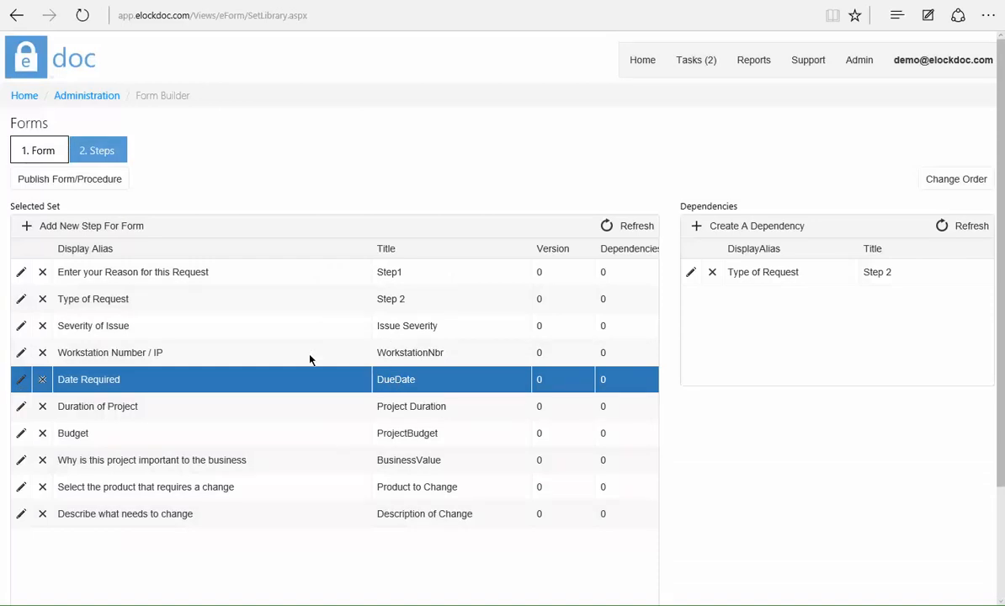
Create a dependency for the Duration of Project step with parent step Type of Request and response Project Request.
click(166, 410)
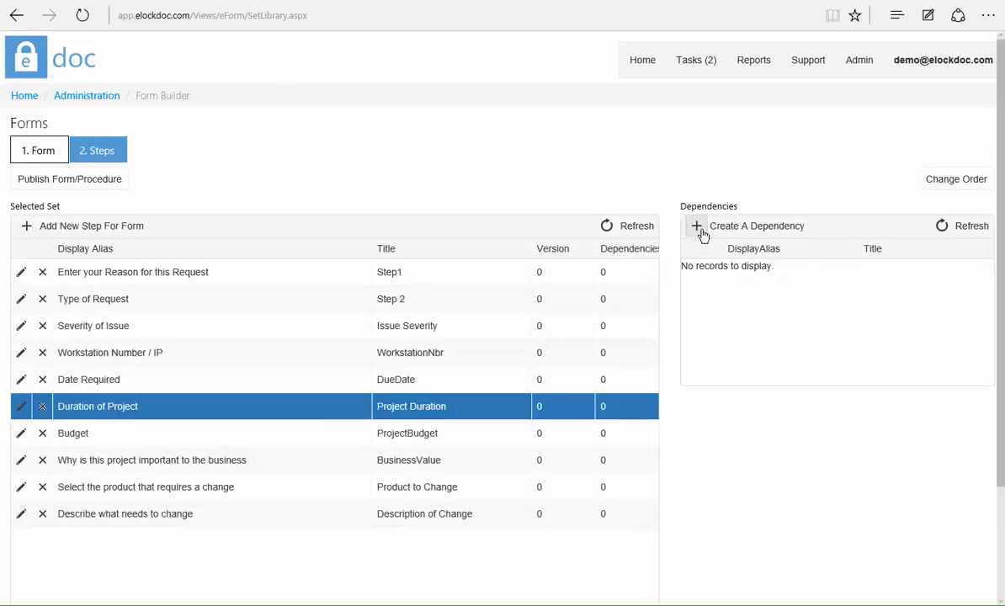
click(696, 225)
click(485, 278)
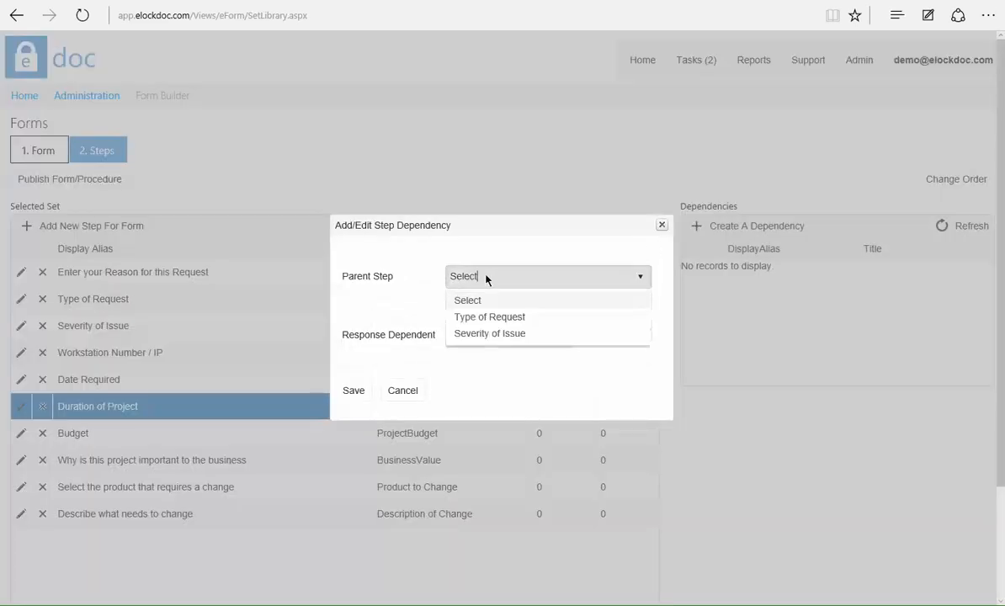
click(489, 318)
click(496, 335)
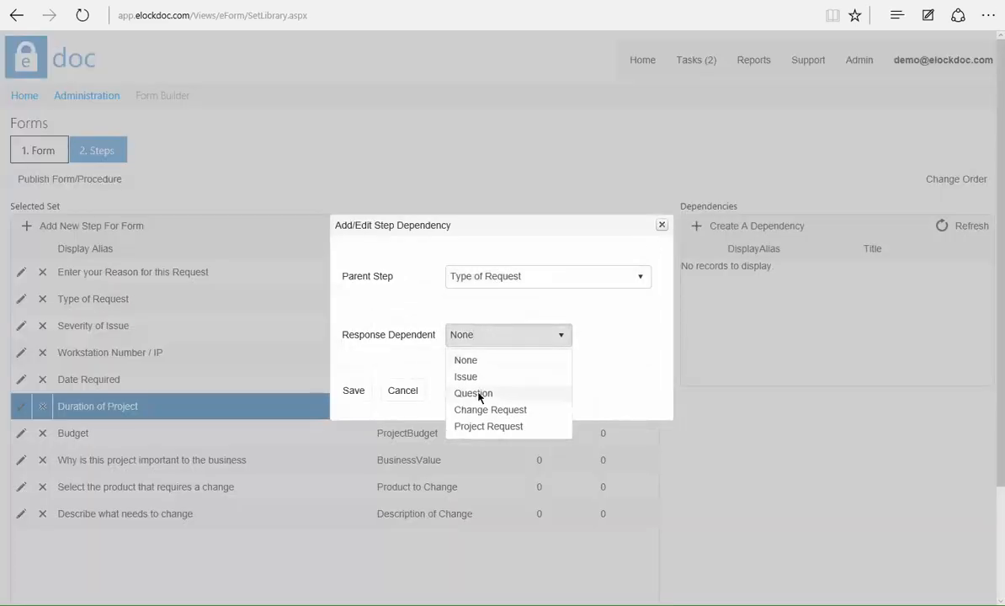
click(488, 427)
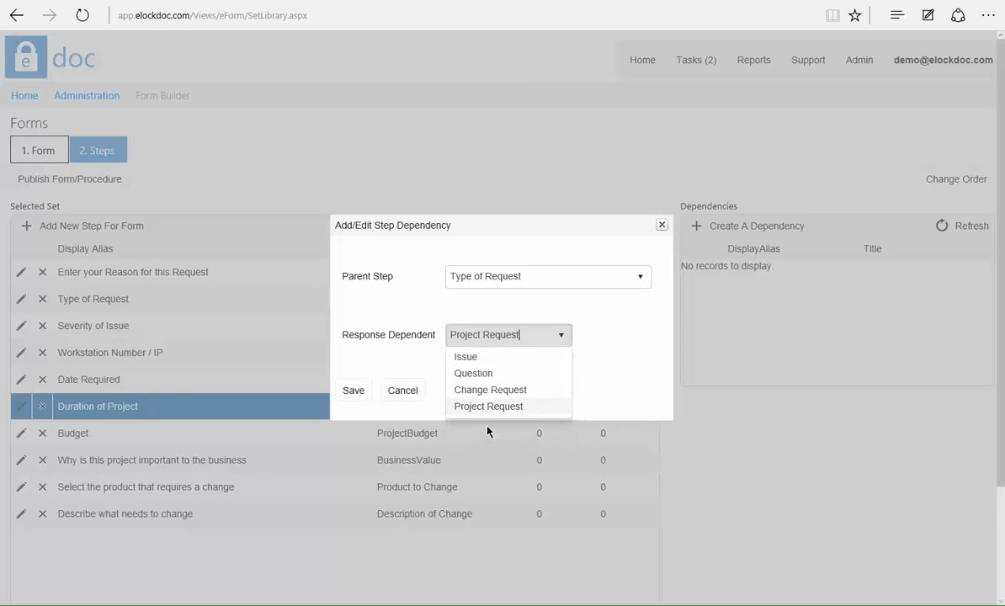
click(354, 391)
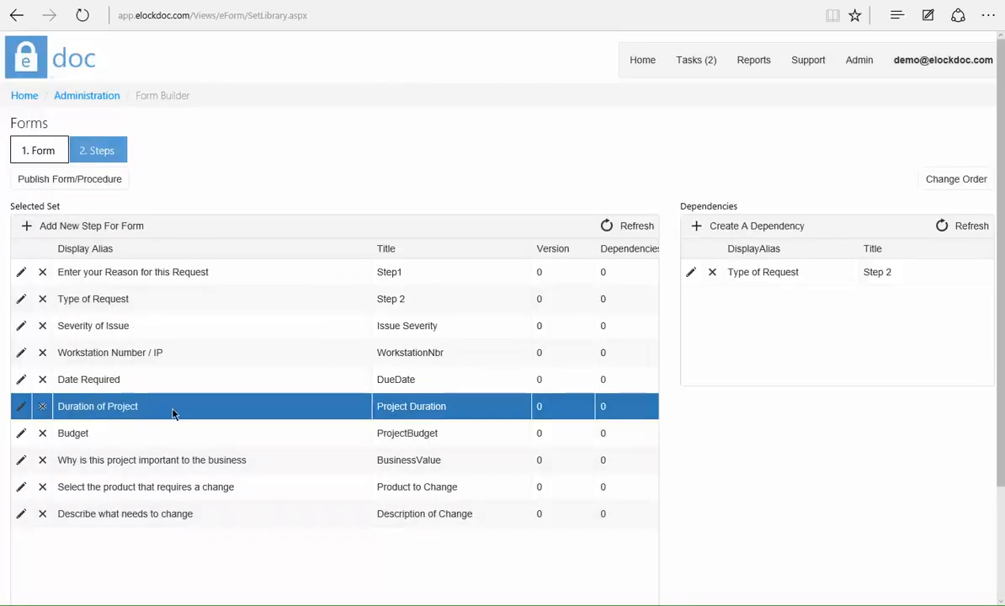
Create a dependency for the Budget step with parent step Type of Request and response Project Request.
click(209, 439)
click(702, 226)
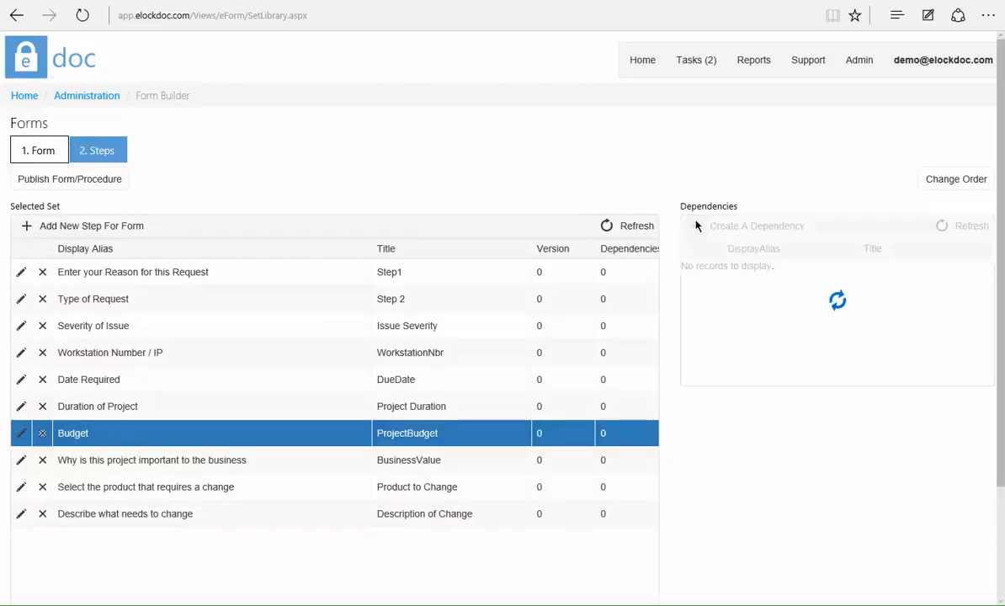
click(502, 278)
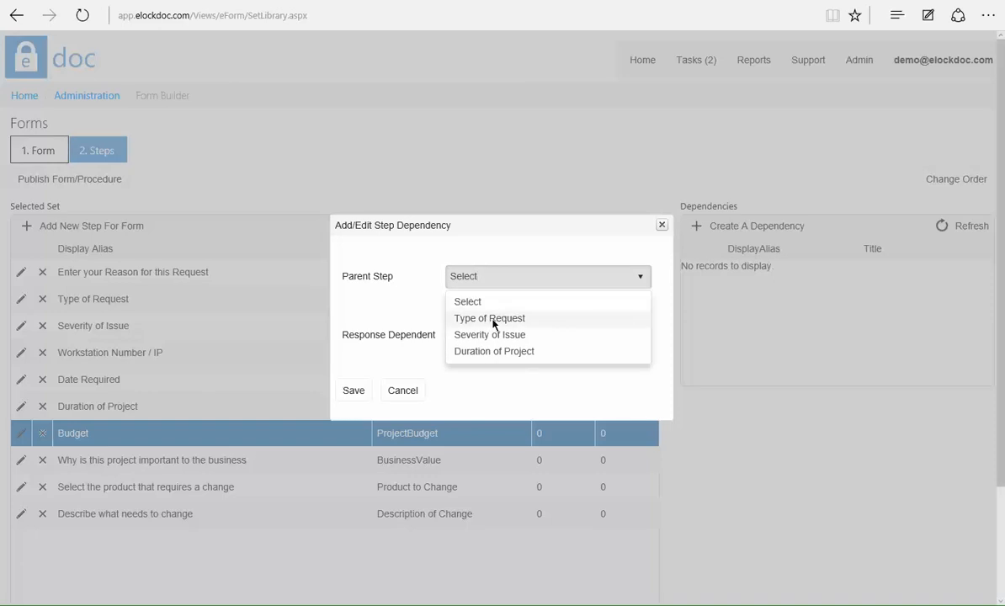
click(491, 320)
click(490, 337)
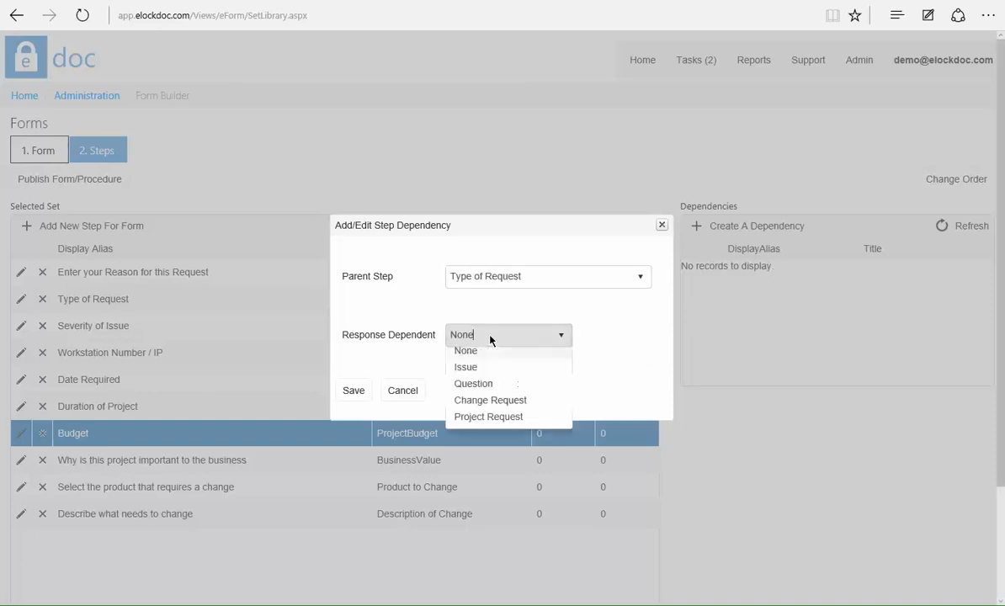
click(482, 426)
click(355, 391)
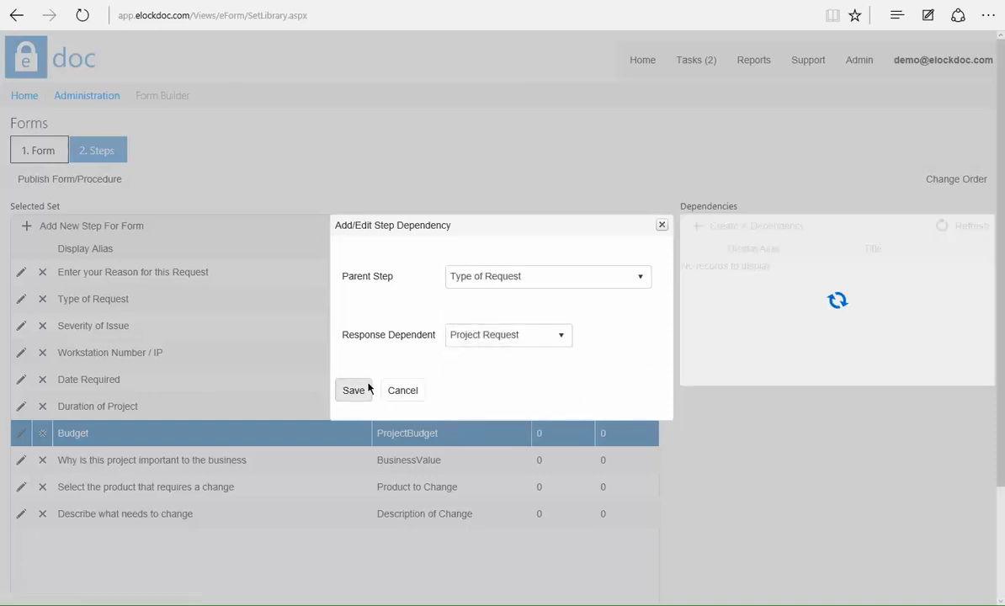
Create a dependency for the step "Why is this project important to the business" with parent step Type of Request and response Project Request.
click(191, 467)
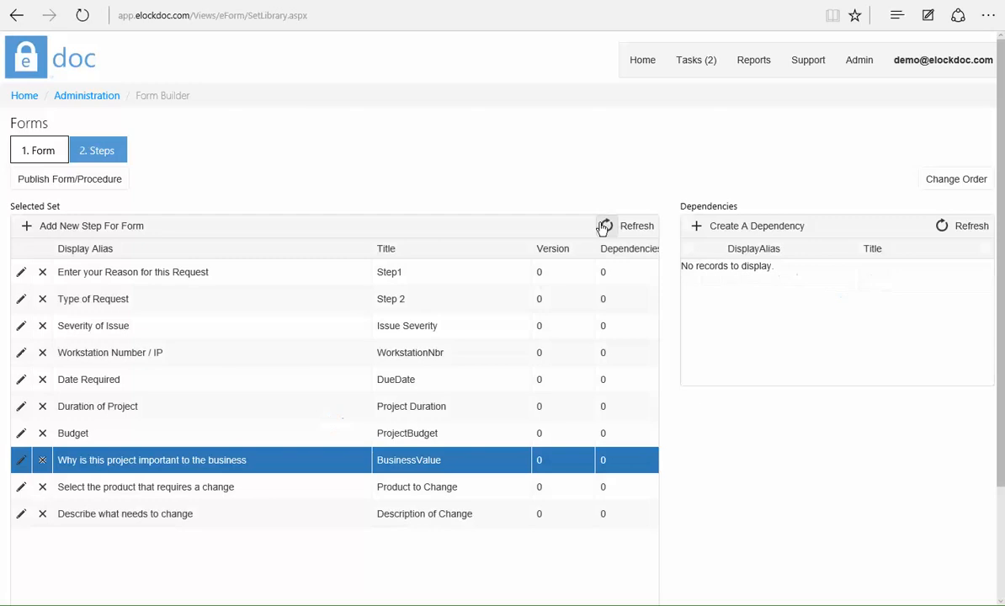
click(696, 225)
click(532, 276)
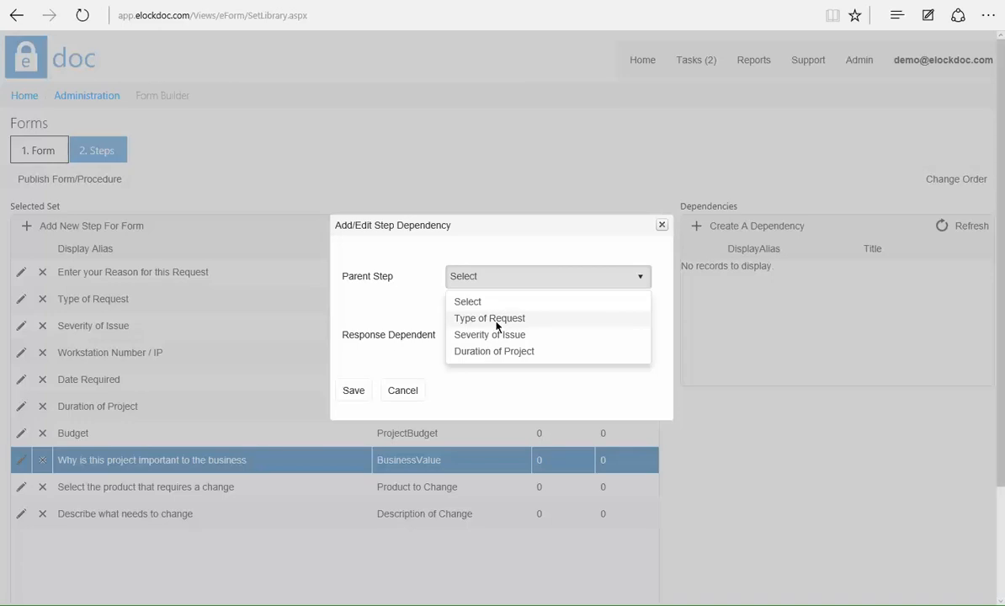
click(493, 319)
click(495, 334)
click(494, 427)
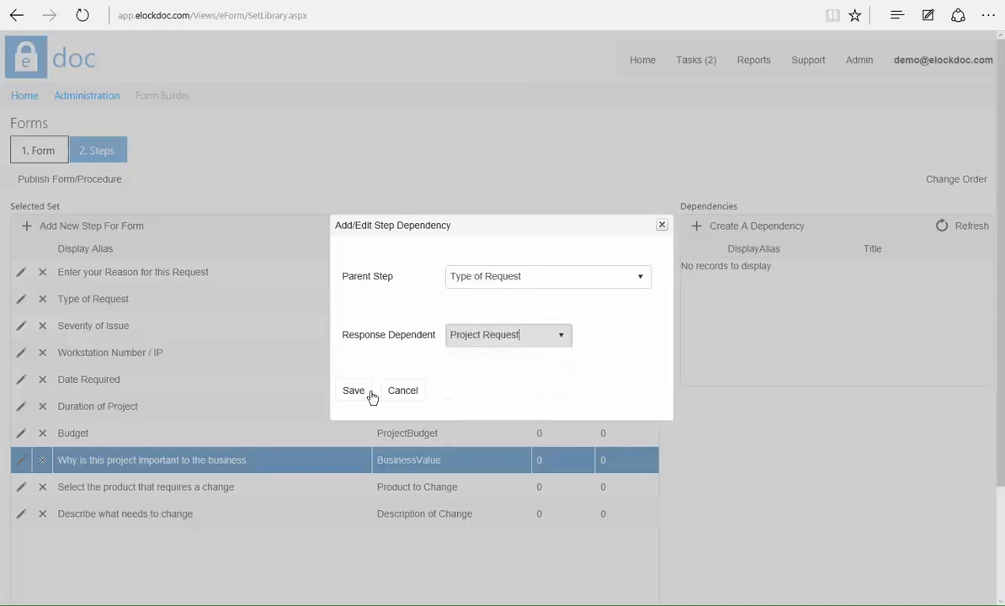
click(354, 391)
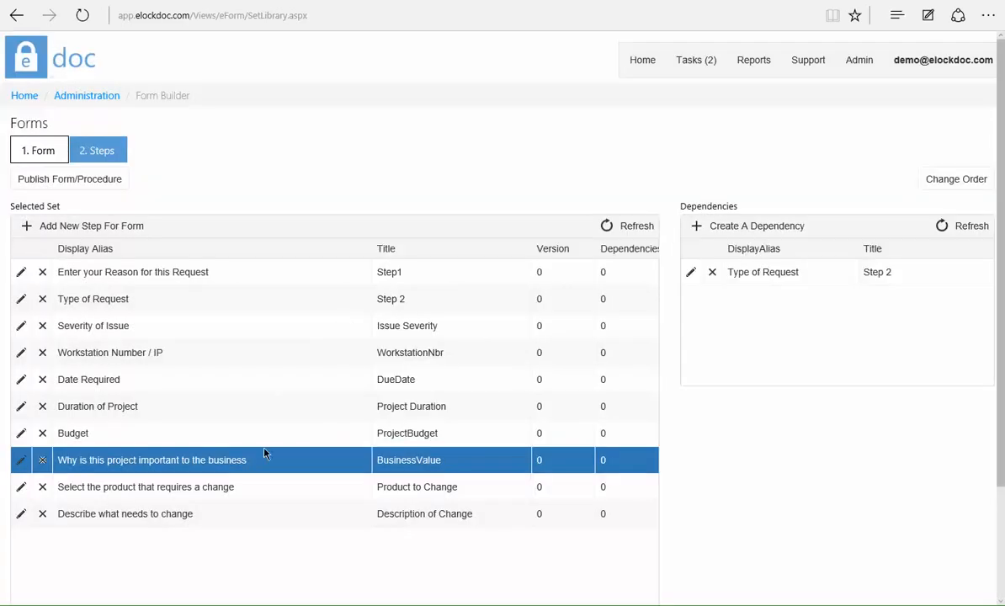
Create a dependency for the step "Select the product that requires a change" with parent step Type of Request and response Change Request.
click(200, 490)
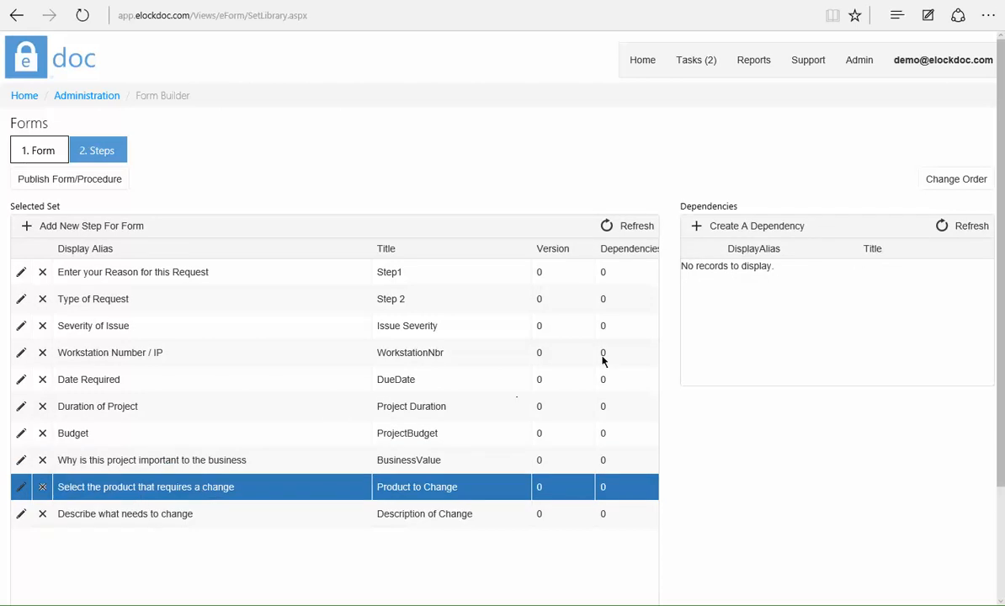
click(696, 229)
click(502, 280)
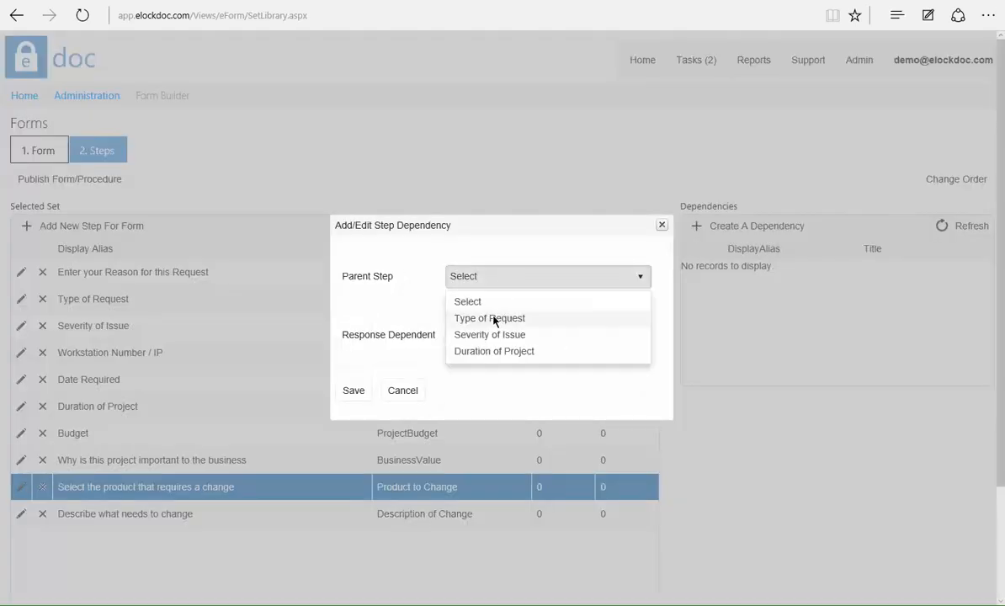
click(495, 319)
click(486, 336)
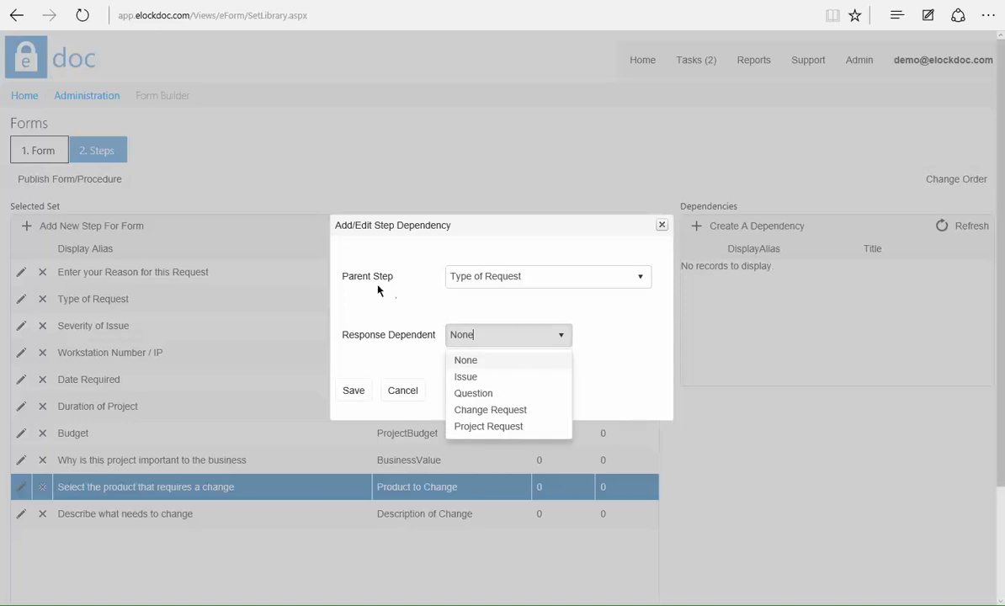
click(490, 409)
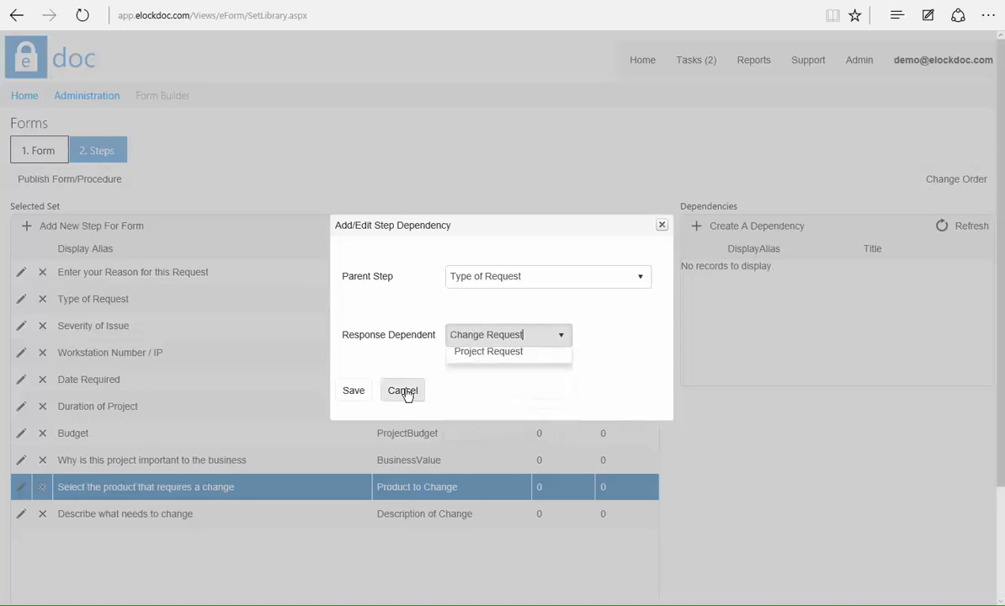
click(357, 390)
Create a dependency for the step "Describe what needs to change" with parent step Type of Request and response Change Request.
click(258, 518)
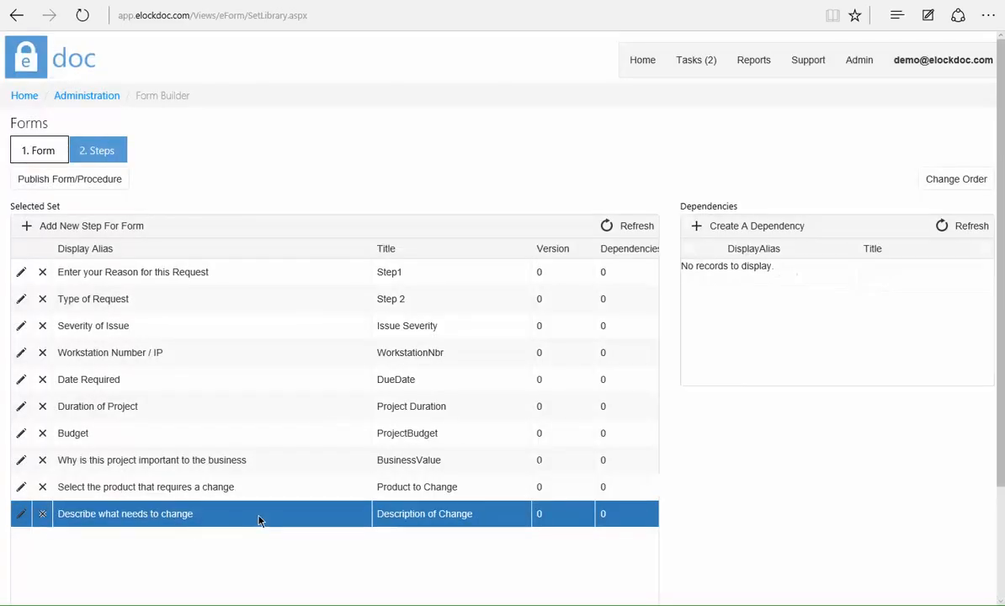
click(695, 225)
click(516, 268)
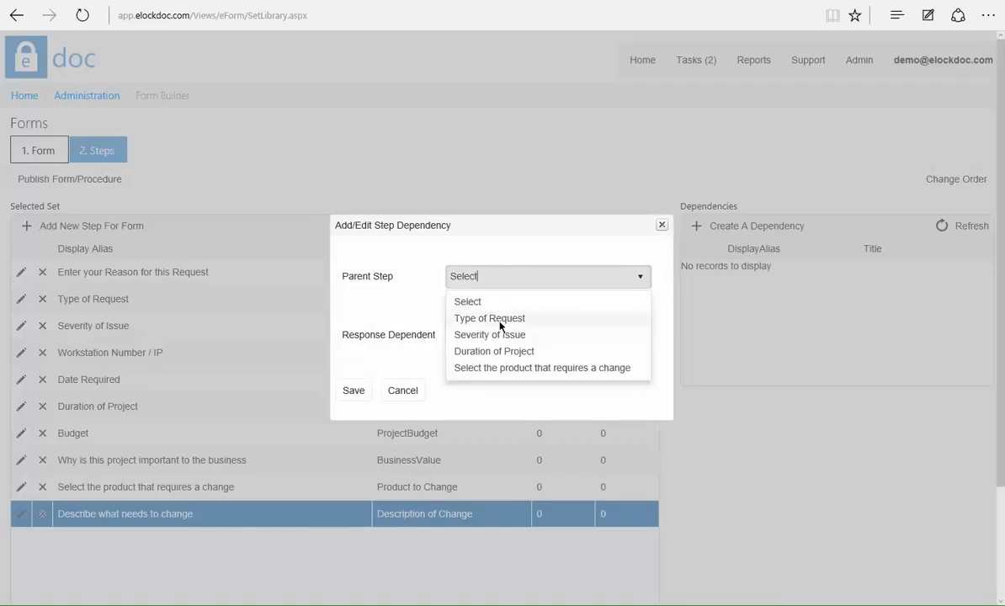
click(499, 320)
click(487, 337)
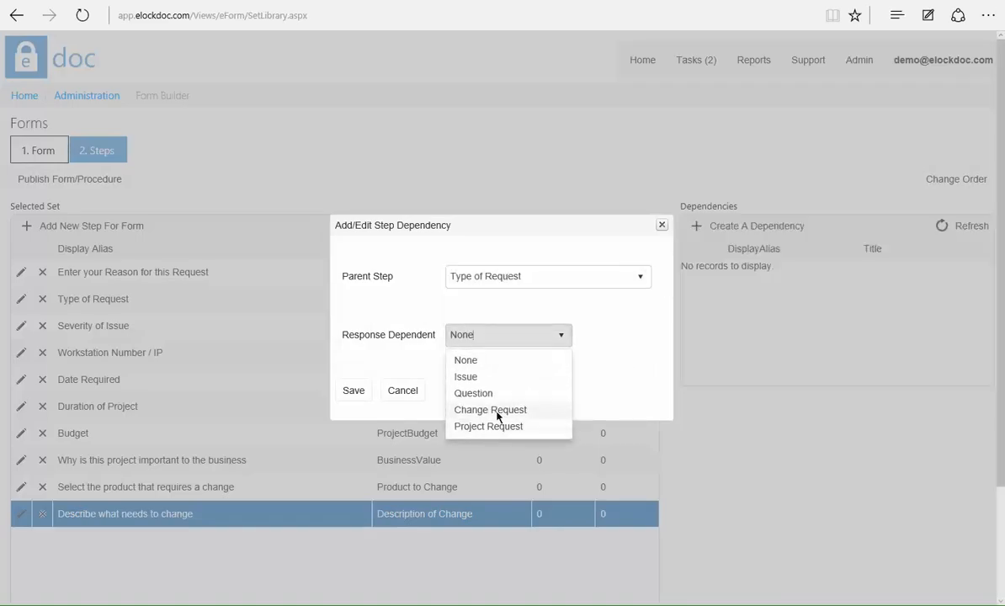
click(497, 411)
click(349, 392)
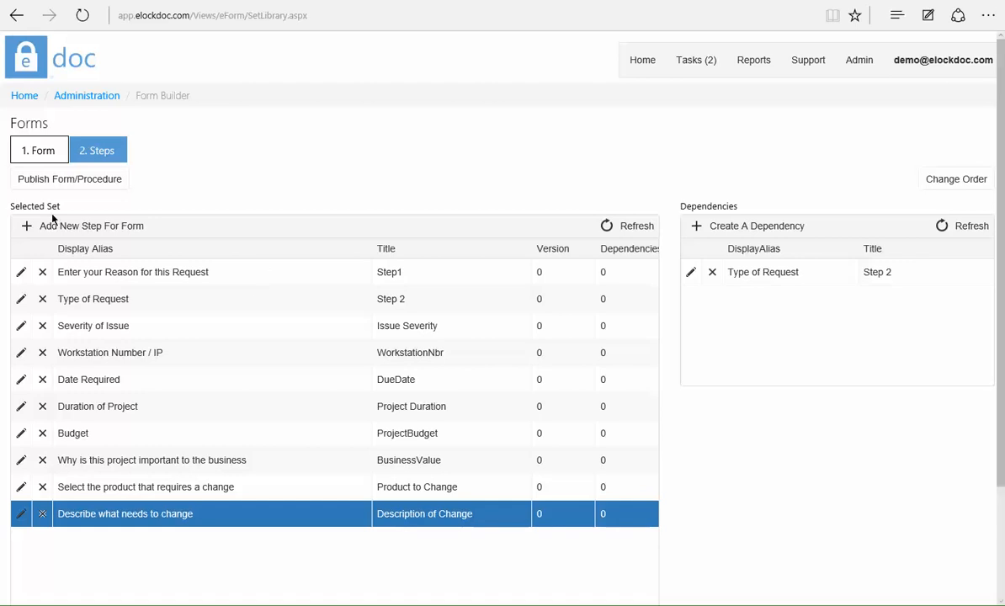
Start a new form step with "Comments and Instructions" as both its title and its alias.
click(26, 226)
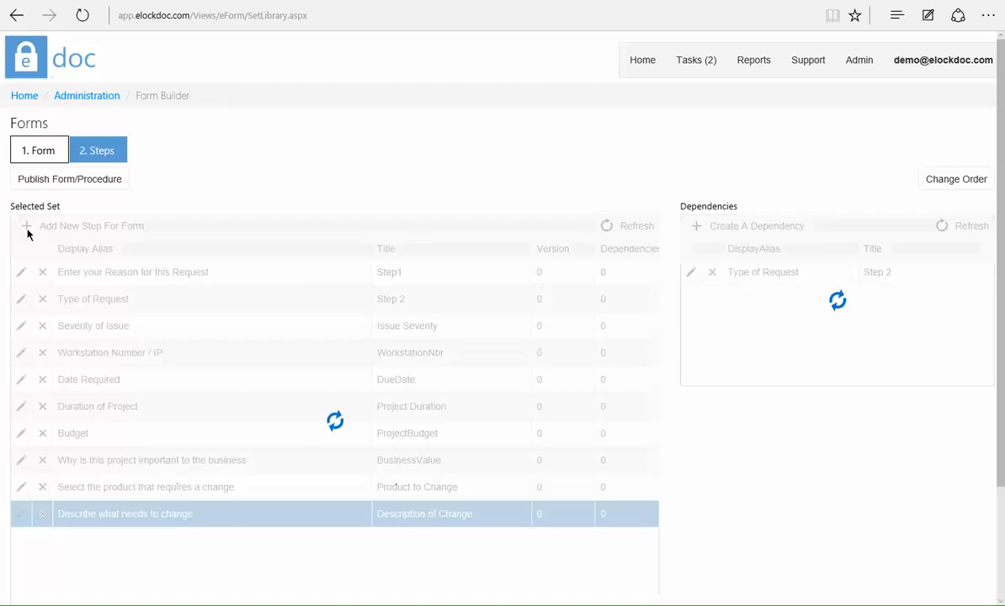
click(280, 187)
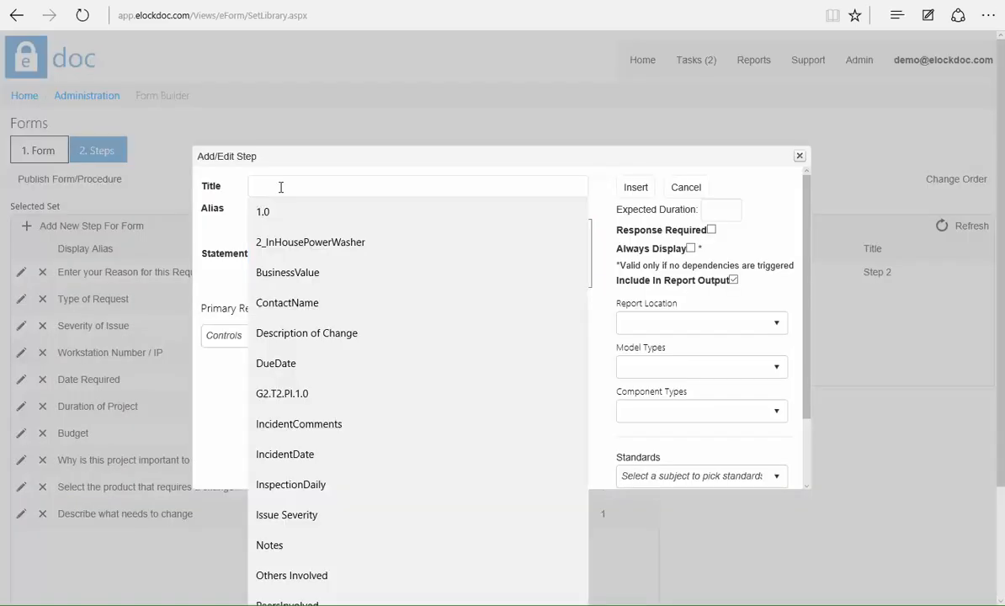
text(Comments and )
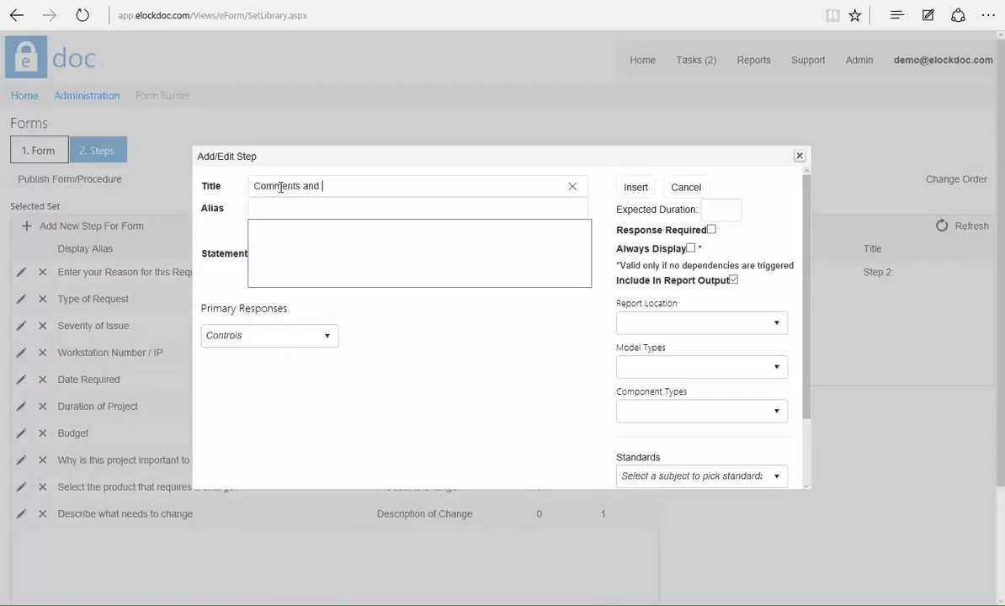
text(Instructions)
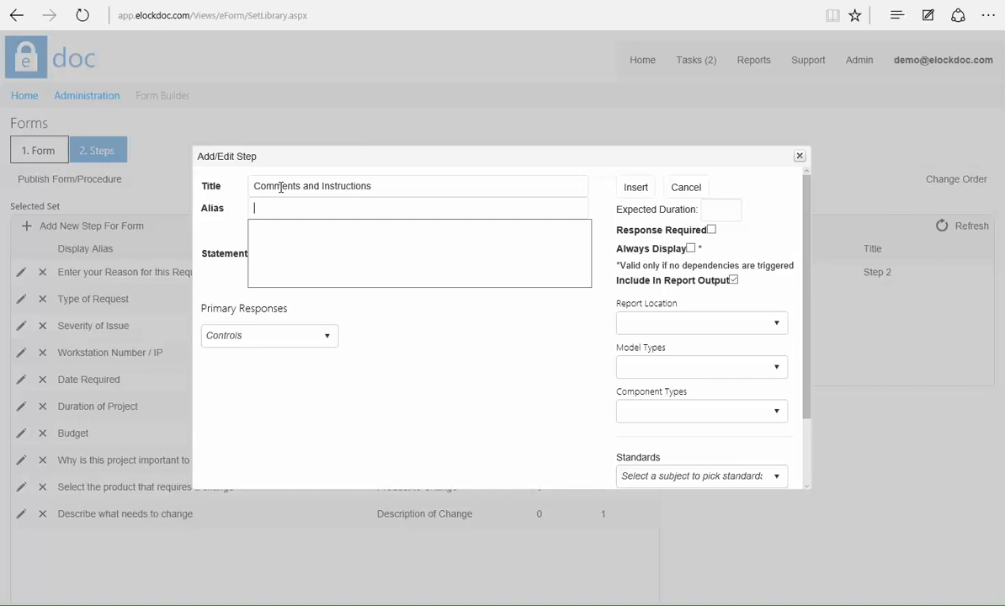
drag(379, 177, 87, 196)
key(ctrl+c)
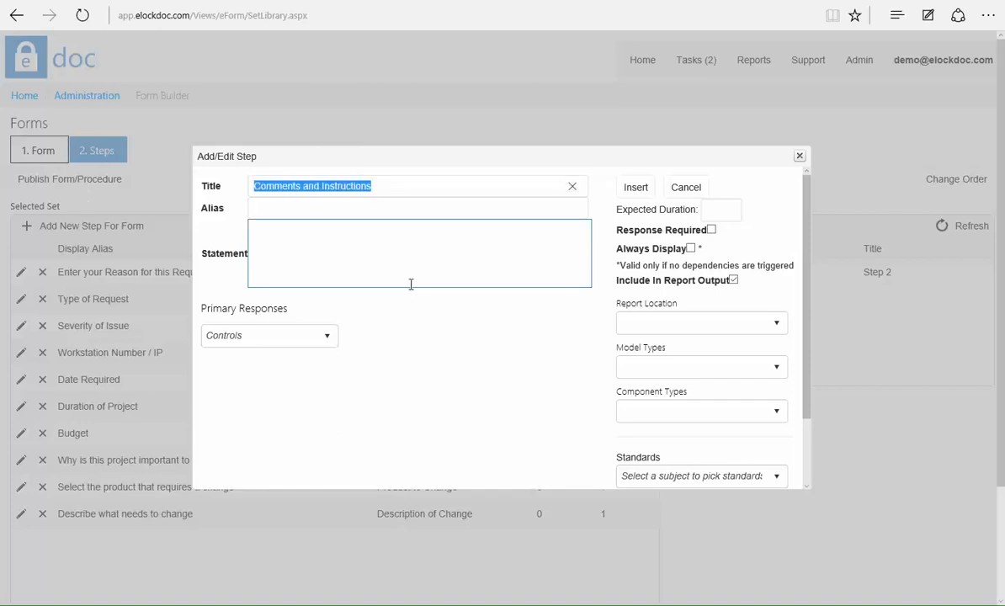
click(305, 213)
key(ctrl+v)
Set the new step's primary response to Multi-line TextBox and insert the step into the form.
click(281, 335)
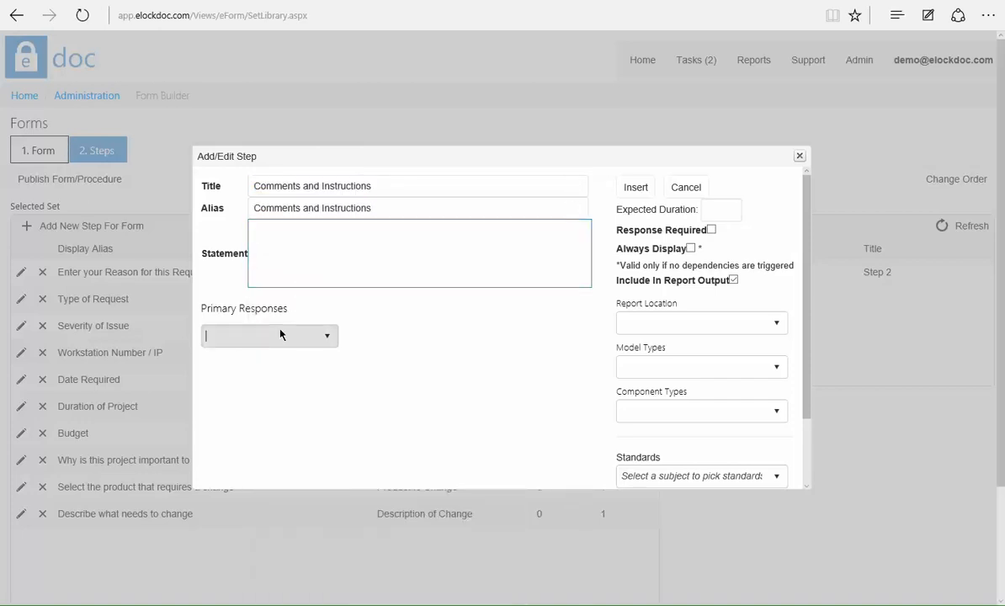
drag(332, 380, 314, 405)
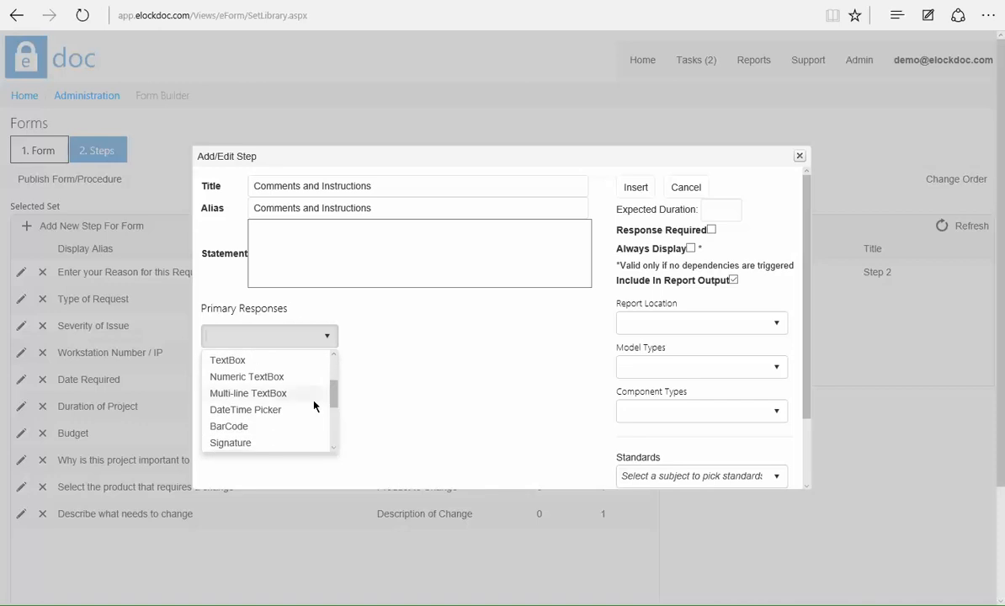
click(270, 390)
click(635, 187)
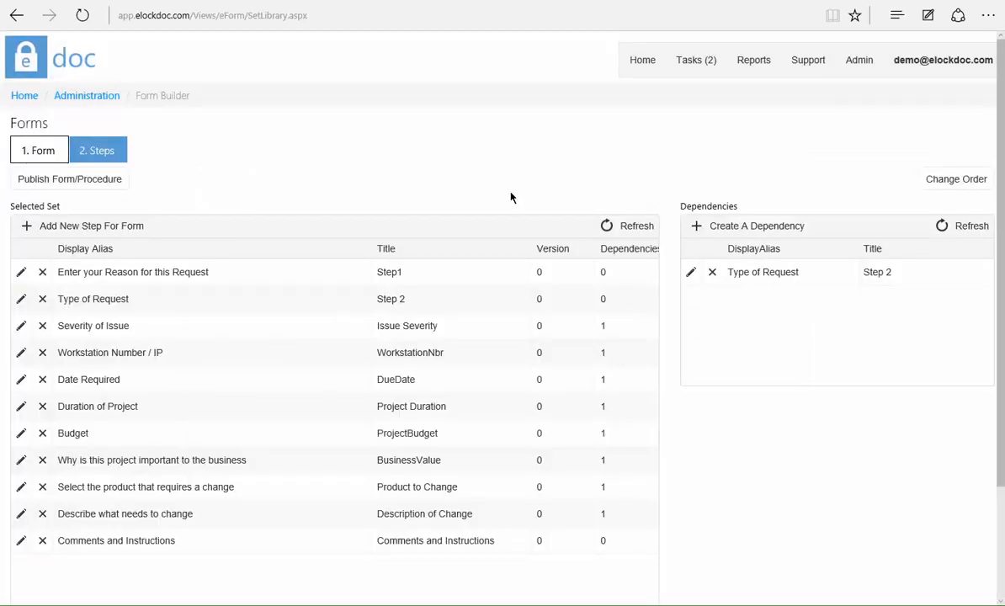
Publish the Demo Request Form and open the customer and user setup in the administration area.
click(81, 180)
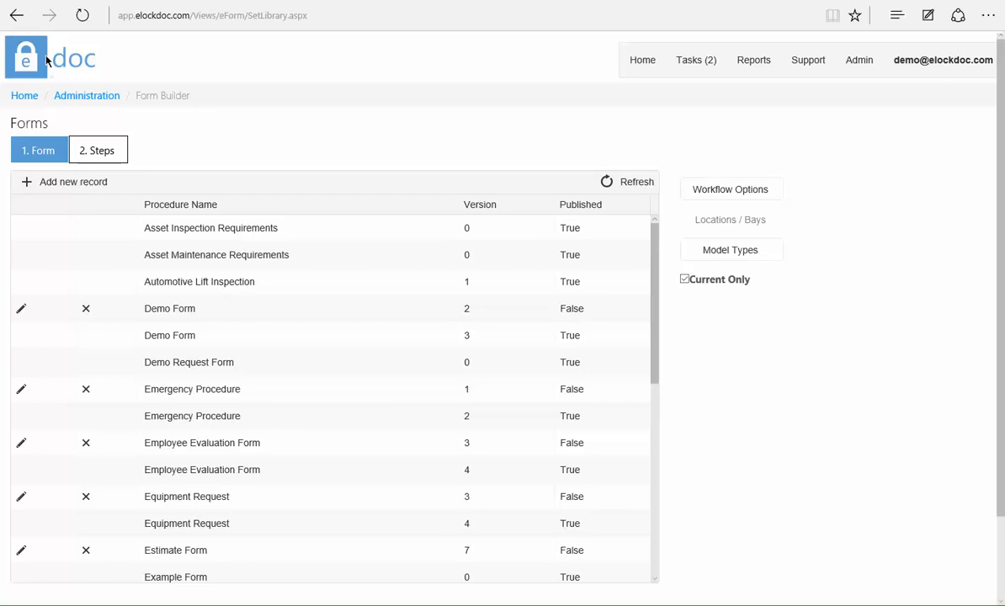
mouse_move(862, 66)
click(873, 91)
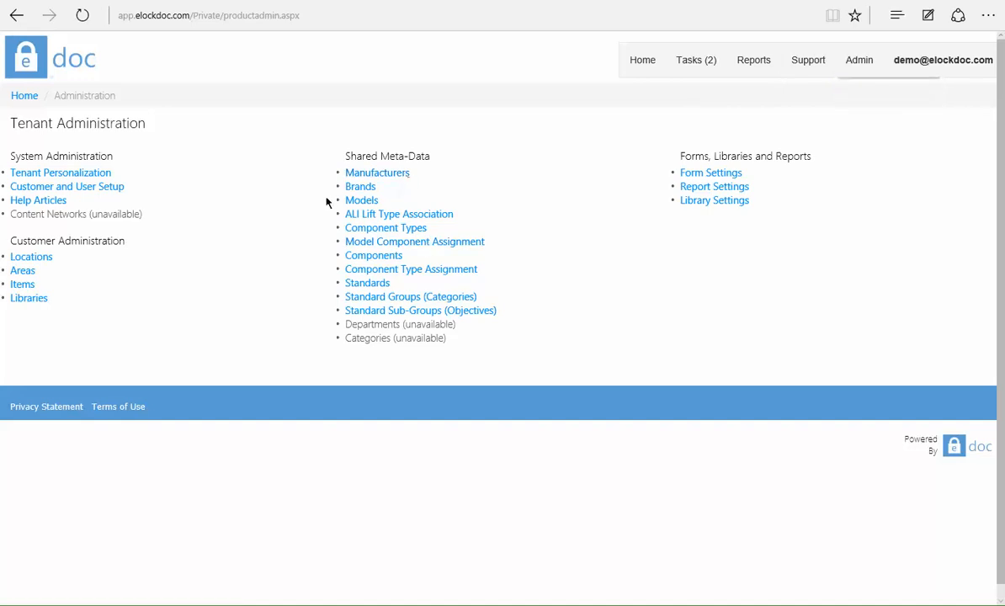
click(73, 190)
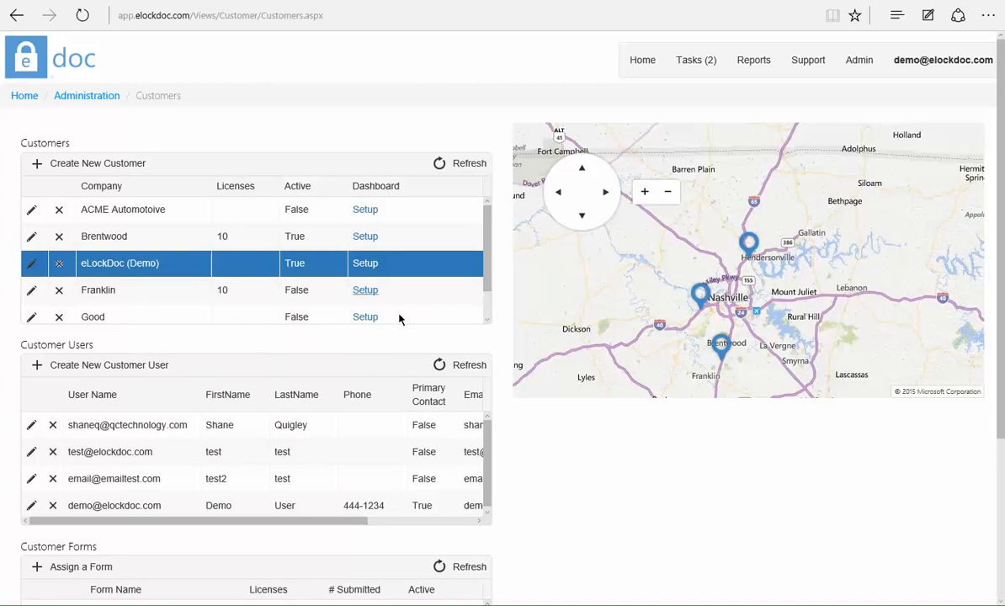
Assign the Demo Request Form to the customer eLockDoc (Demo) as an active form with 0 licenses.
scroll(550, 454, down, 1)
scroll(550, 455, down, 2)
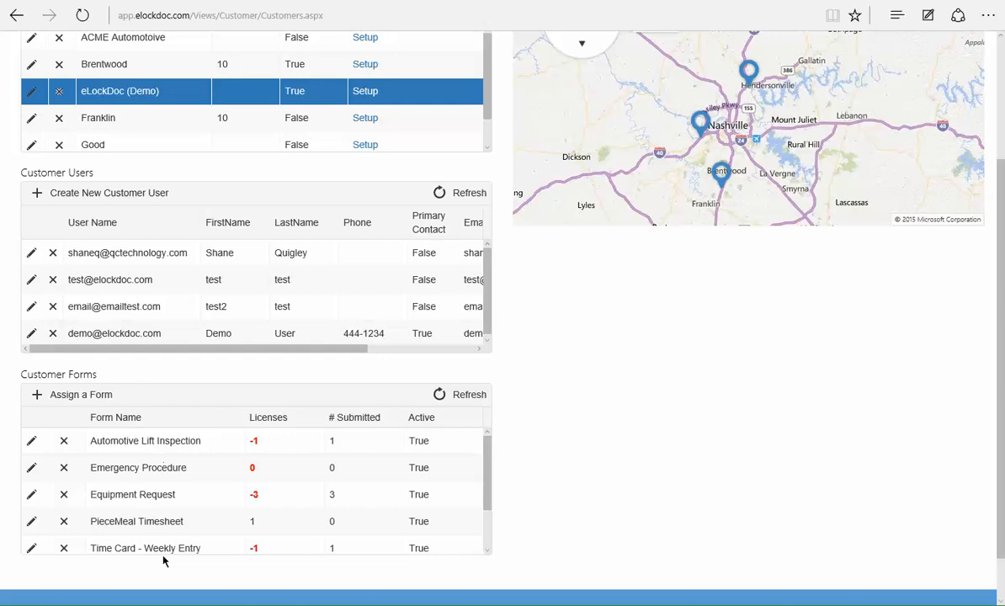
click(38, 402)
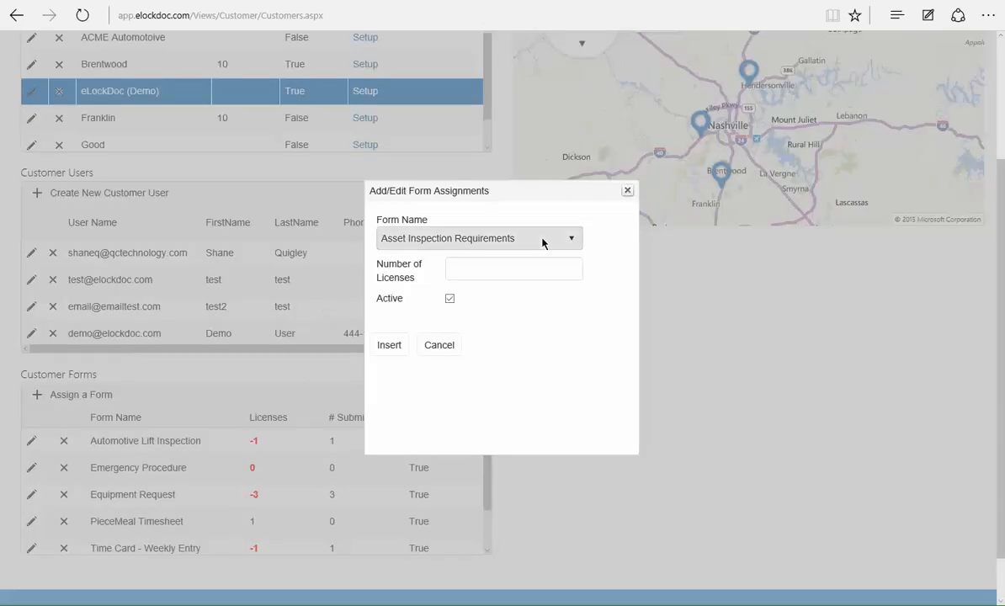
click(569, 241)
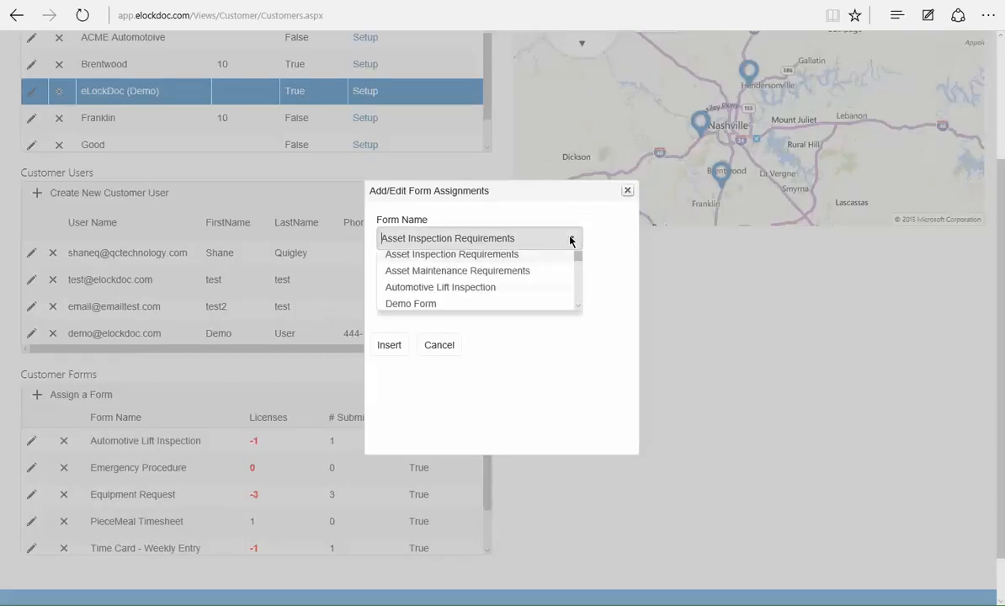
scroll(577, 279, down, 1)
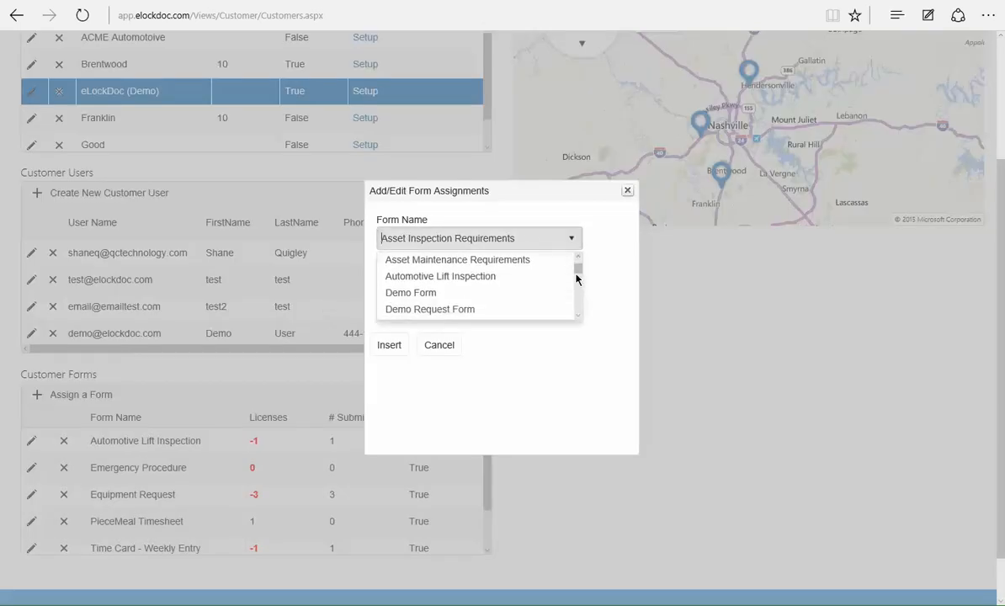
click(446, 309)
click(475, 267)
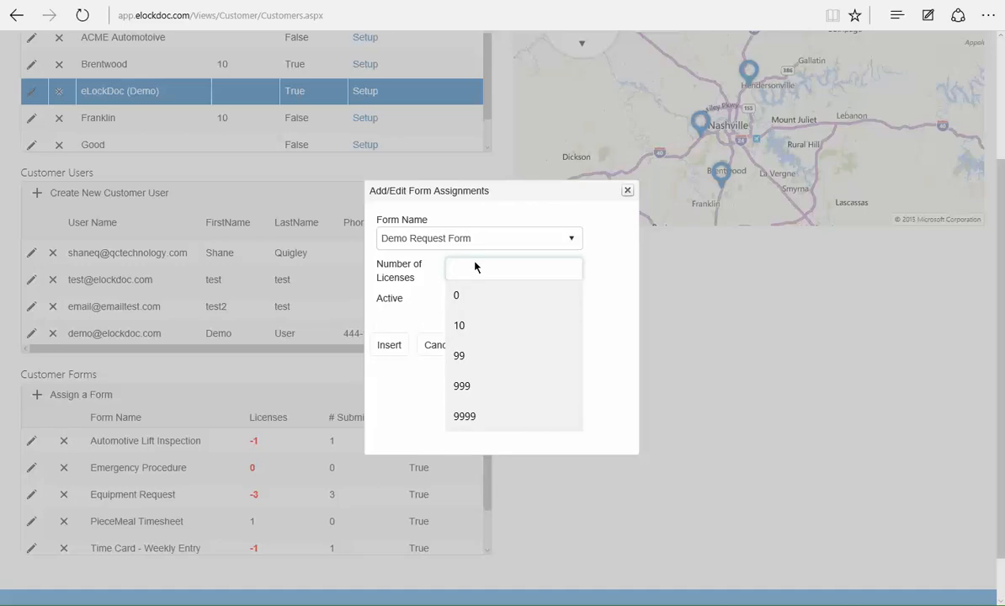
text(0)
click(515, 401)
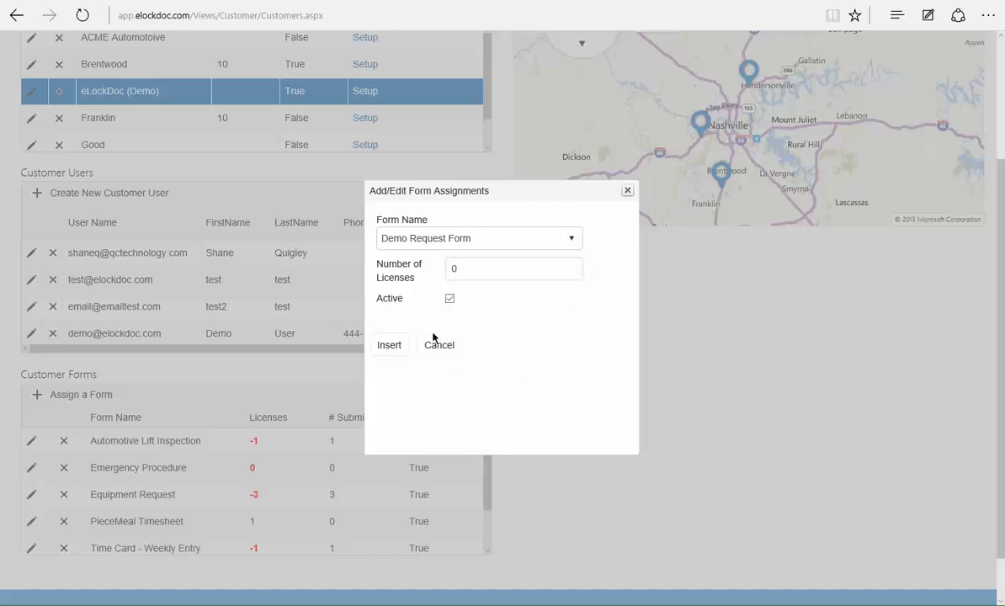
click(393, 352)
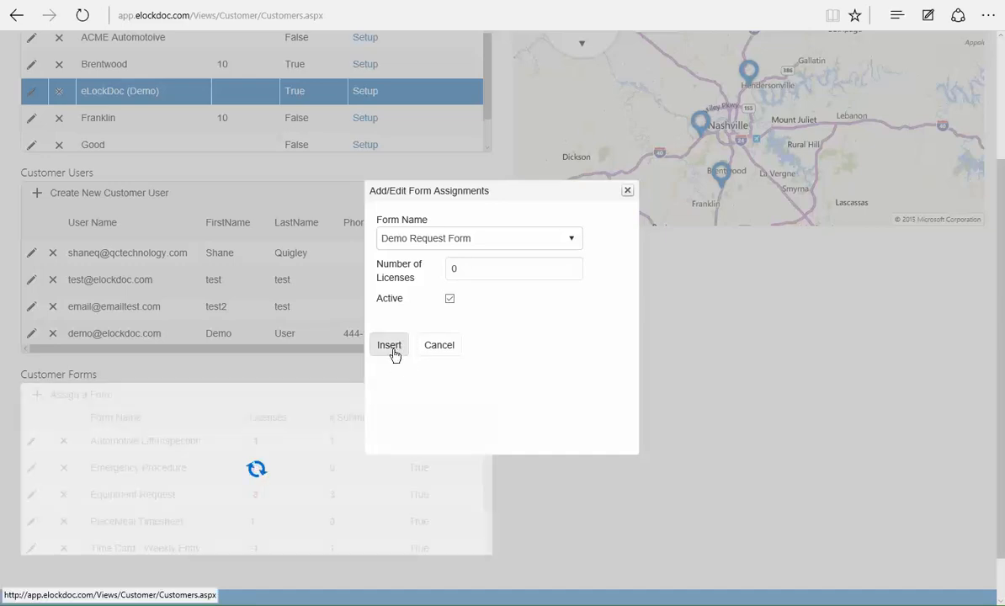
Return to the home page and open the list of electronic forms available to complete.
scroll(500, 377, up, 3)
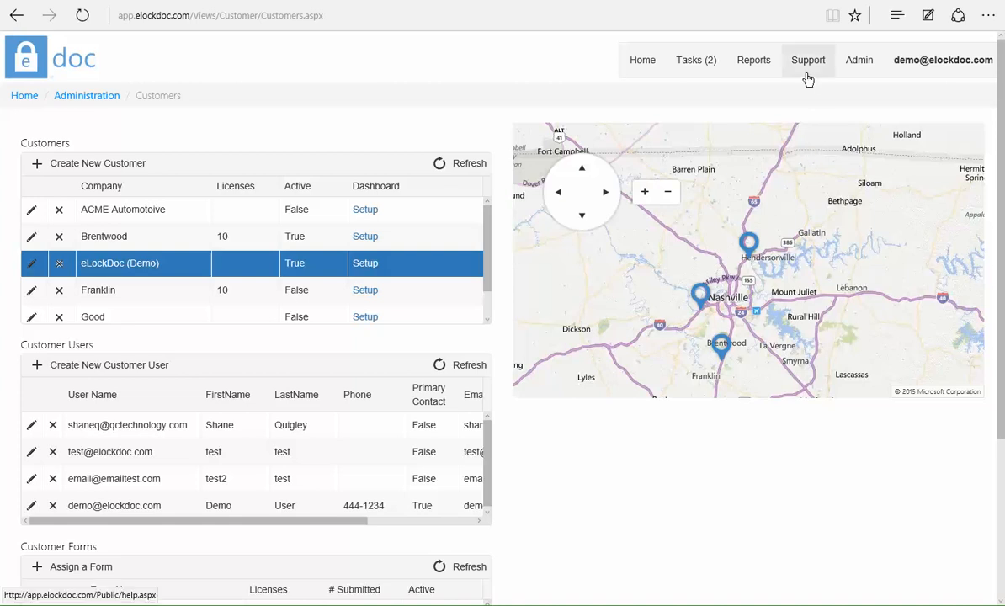
mouse_move(918, 65)
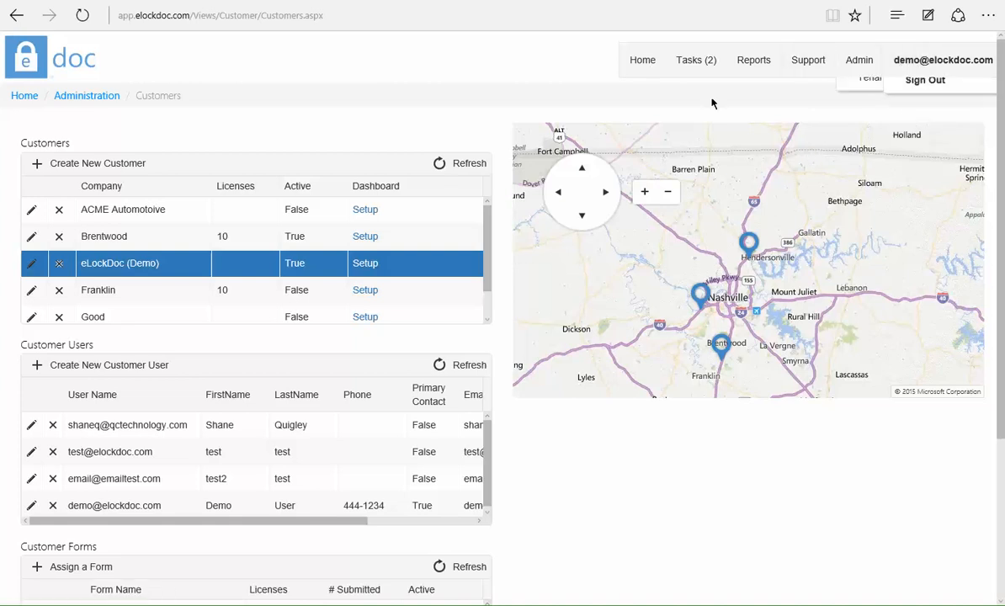
click(644, 71)
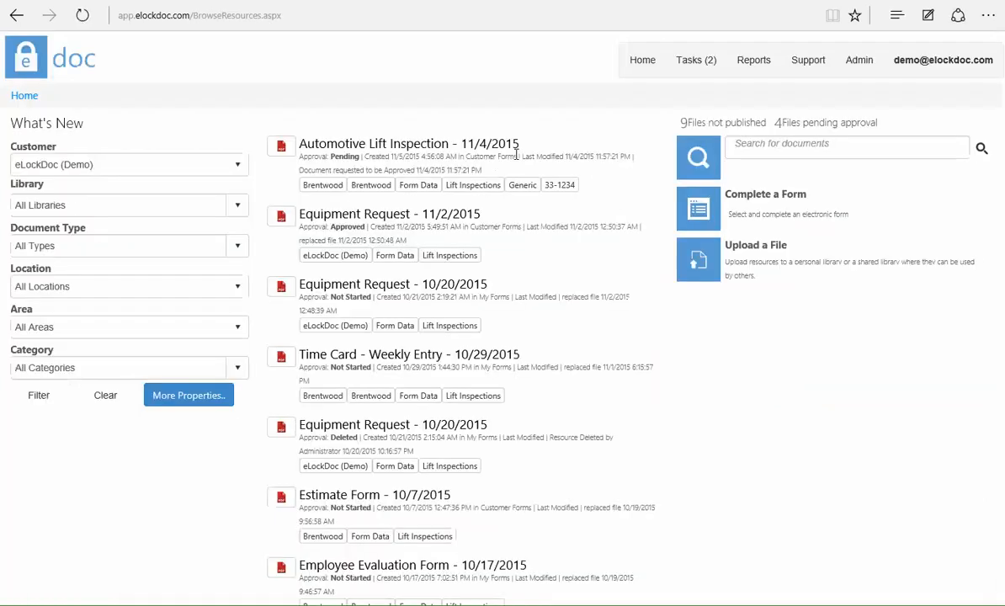
click(698, 214)
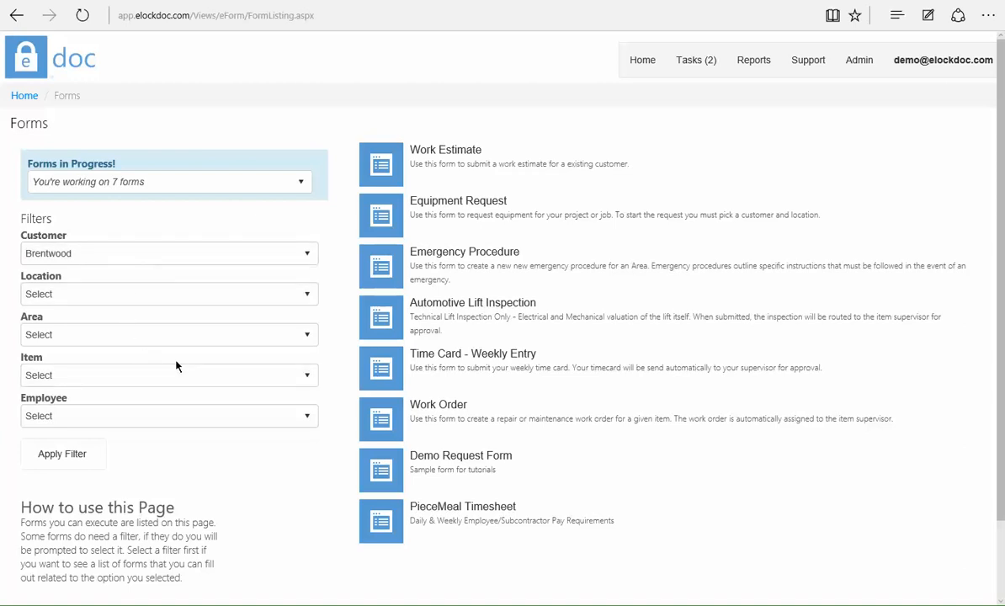
Set the customer filter to eLockDoc (Demo) and the location to eLock Doc, and open the Demo Request Form for completion.
click(170, 291)
click(76, 337)
click(222, 255)
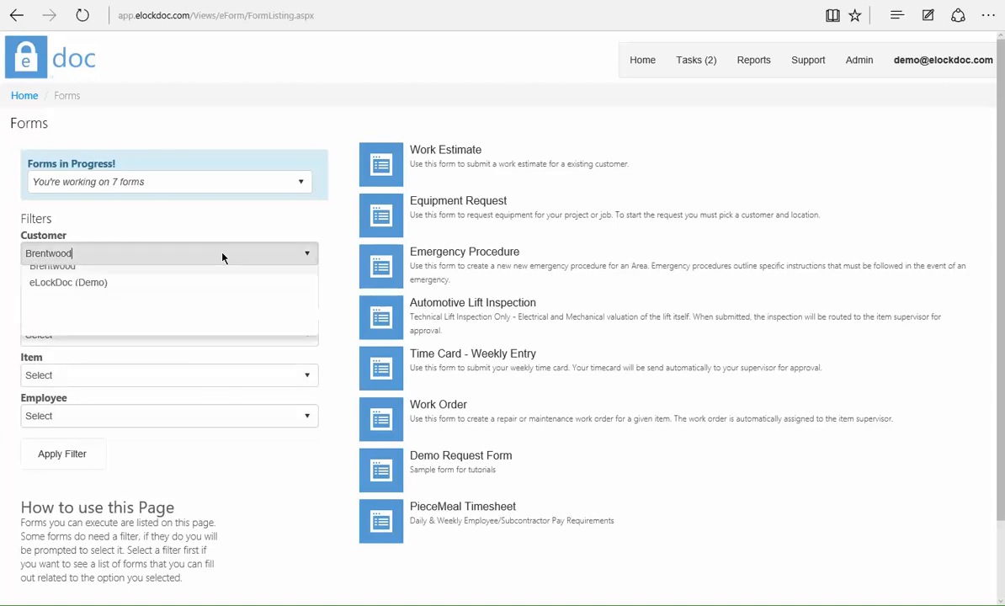
click(90, 291)
click(149, 298)
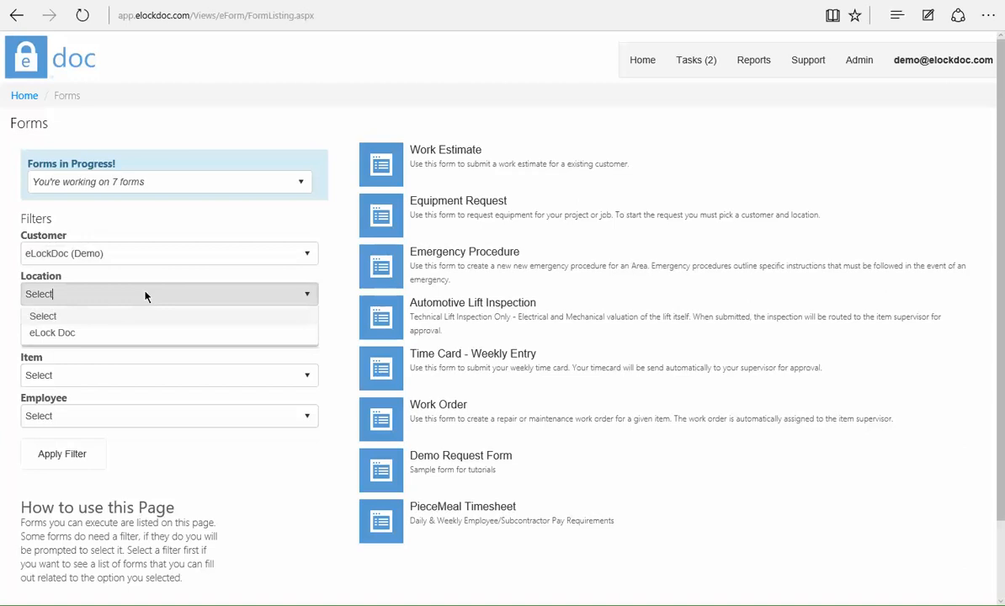
click(65, 336)
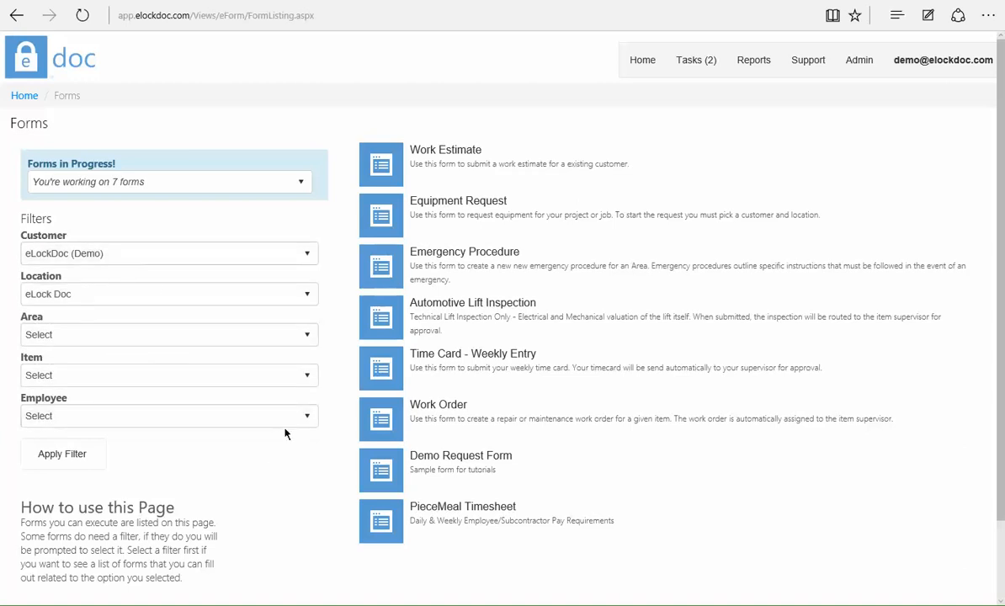
click(465, 460)
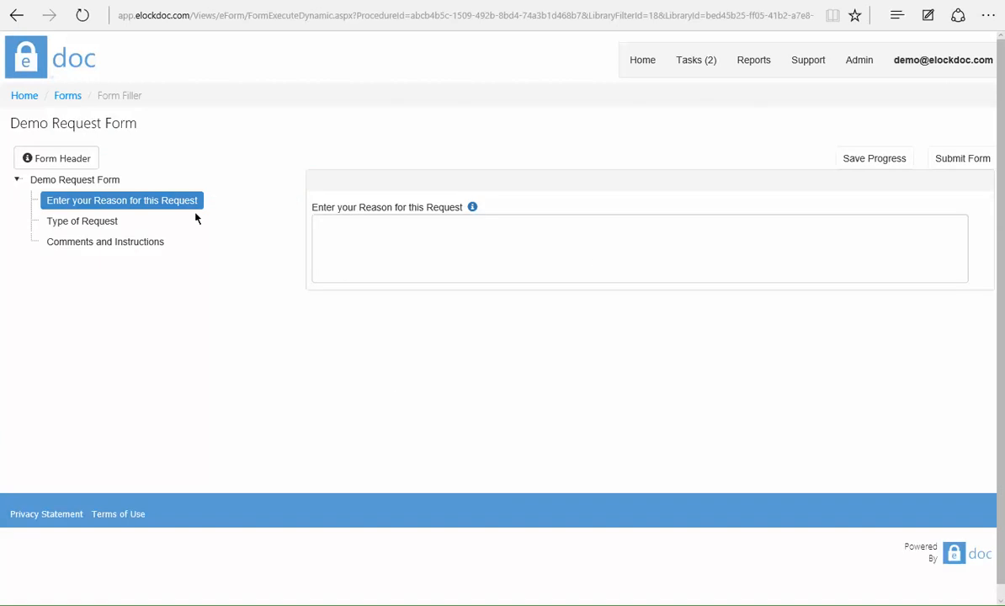
Enter "Tutorial Video" as the reason for the request.
click(394, 245)
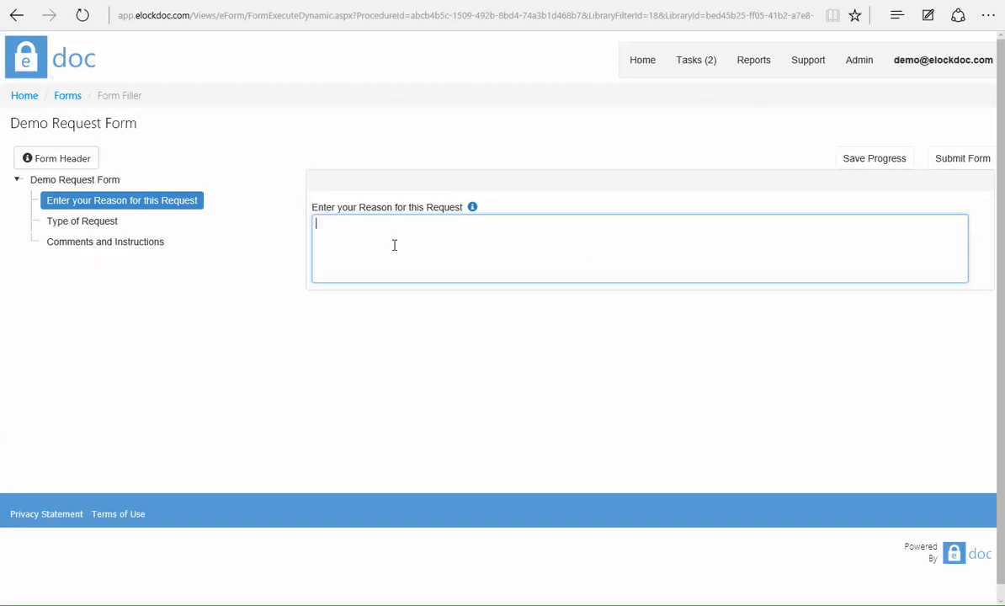
text(Tutorial)
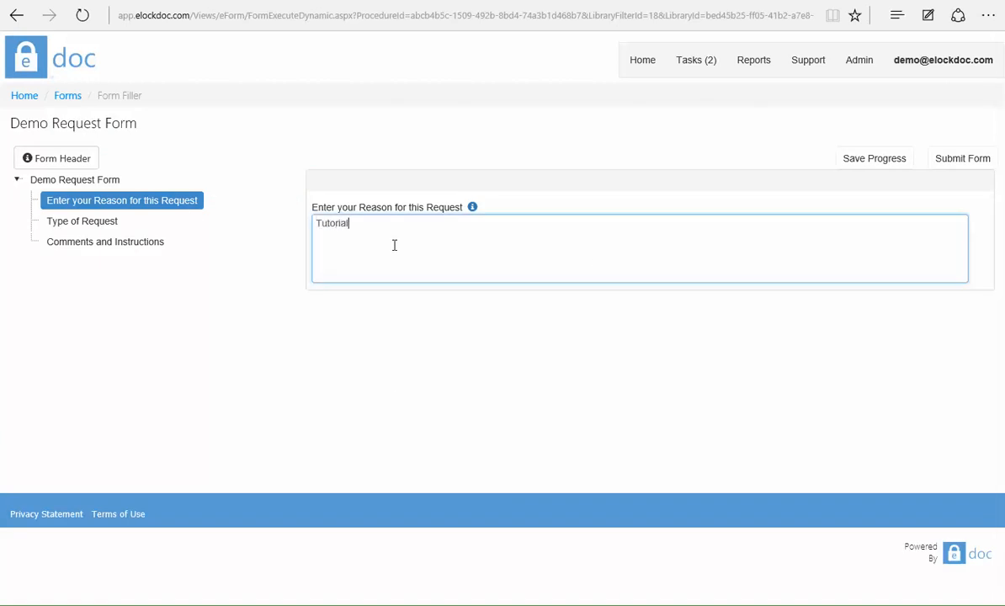
text( Video)
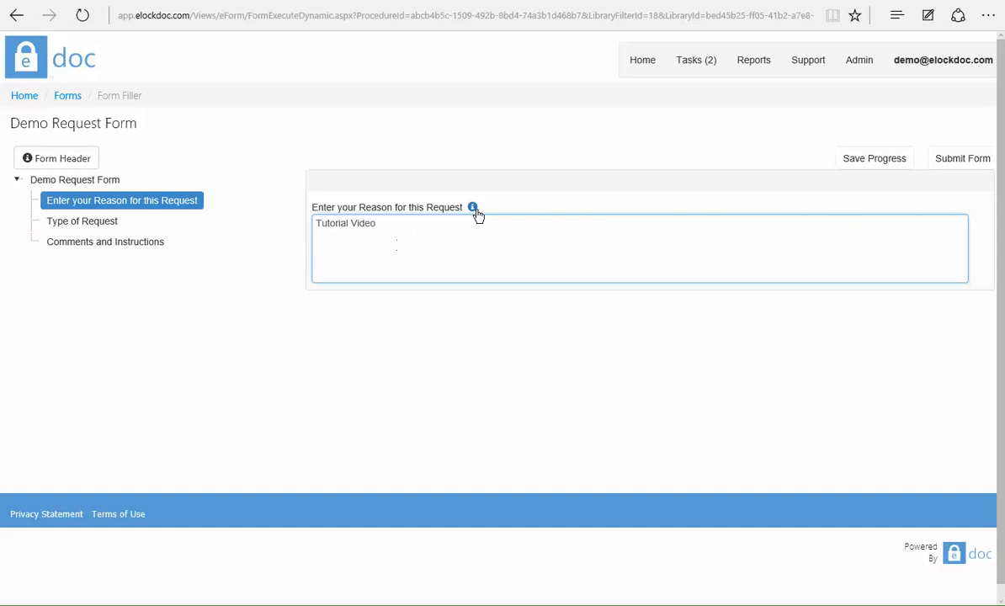
mouse_move(475, 212)
Set the type of request to Issue and the severity of the issue to 1 - High.
click(84, 222)
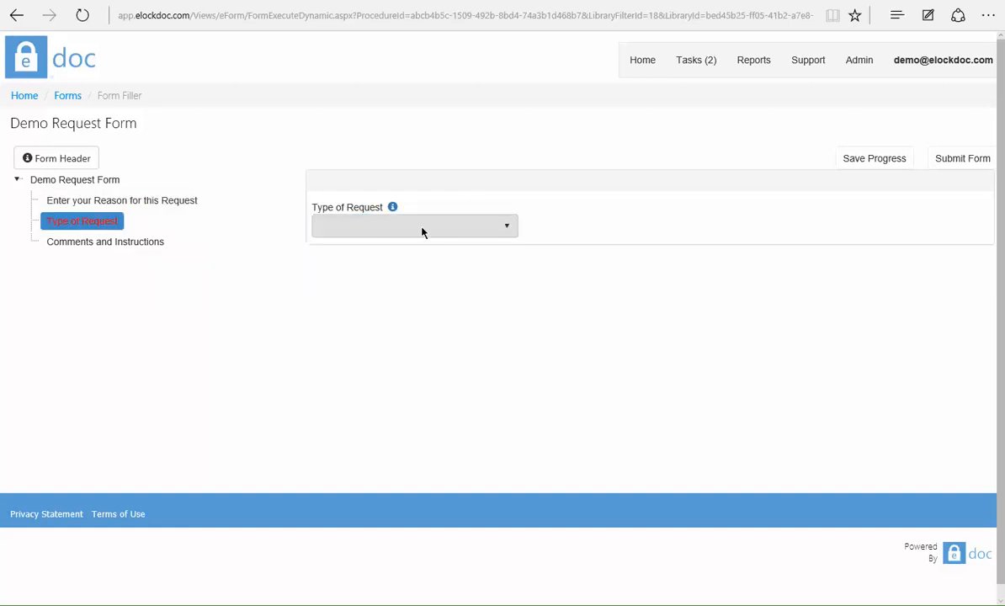
click(478, 229)
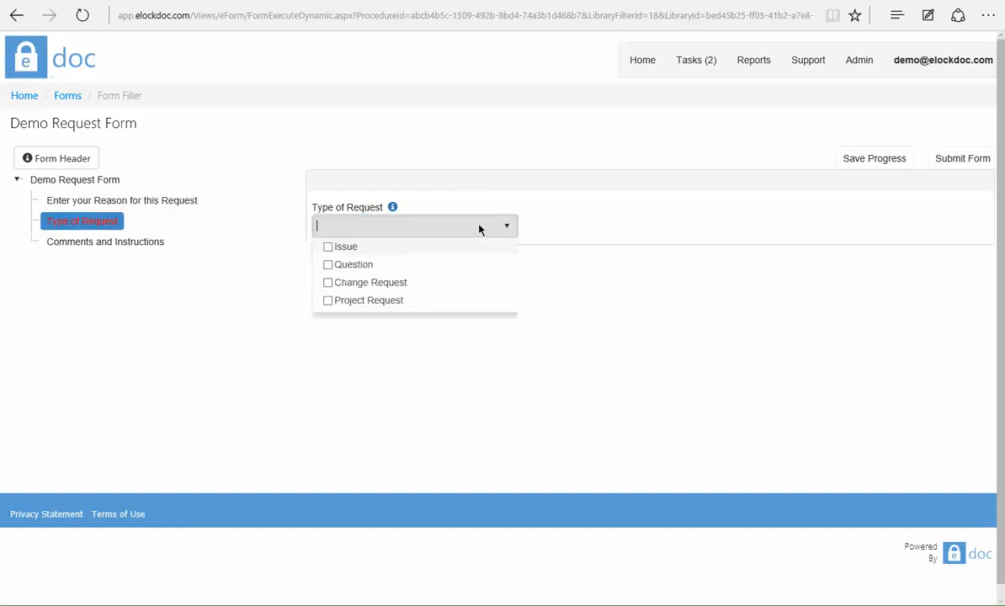
click(329, 254)
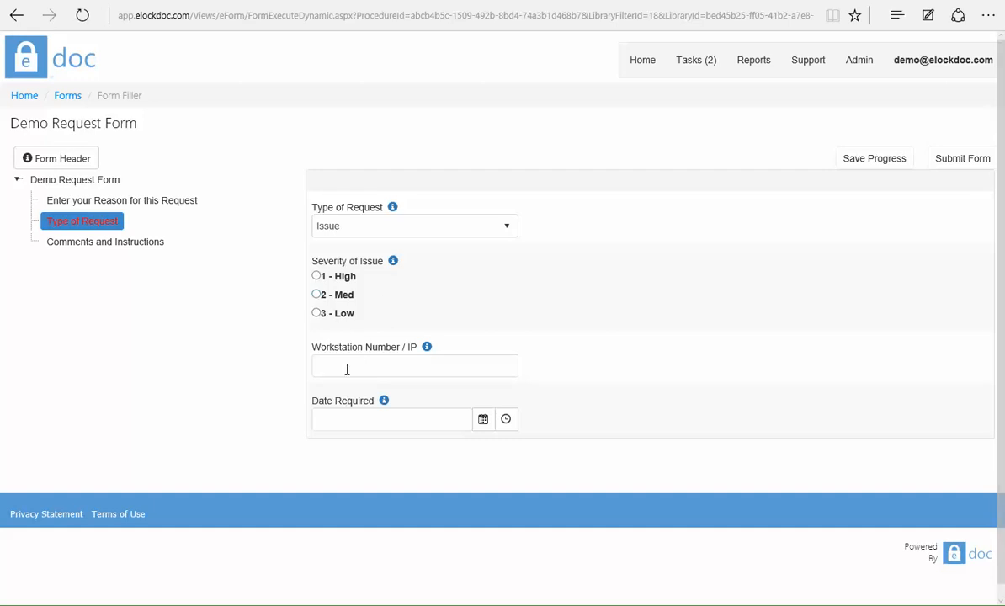
click(316, 277)
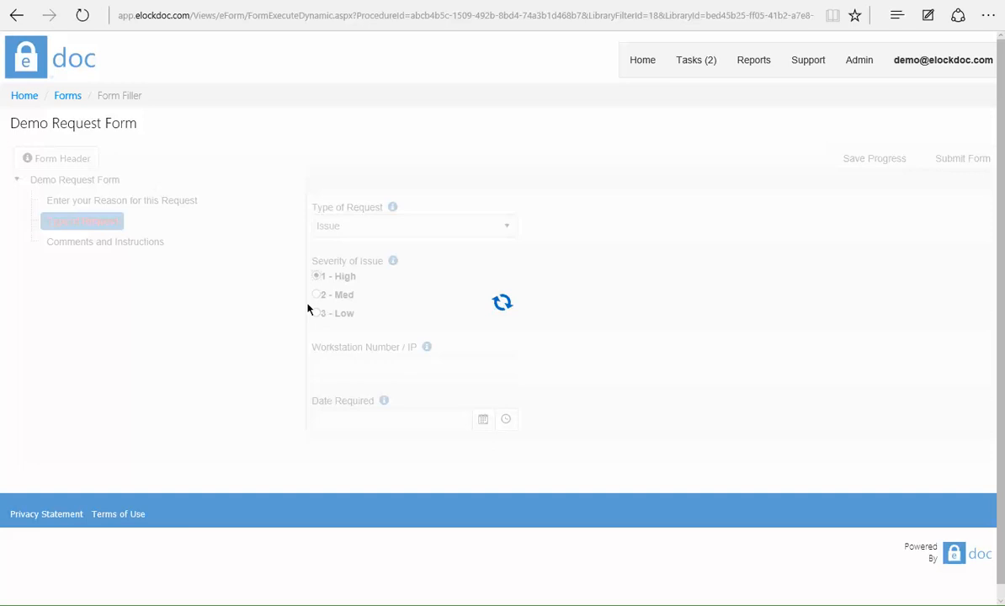
Enter 1234 as the workstation number and set the required date to 11/17/2015.
click(365, 363)
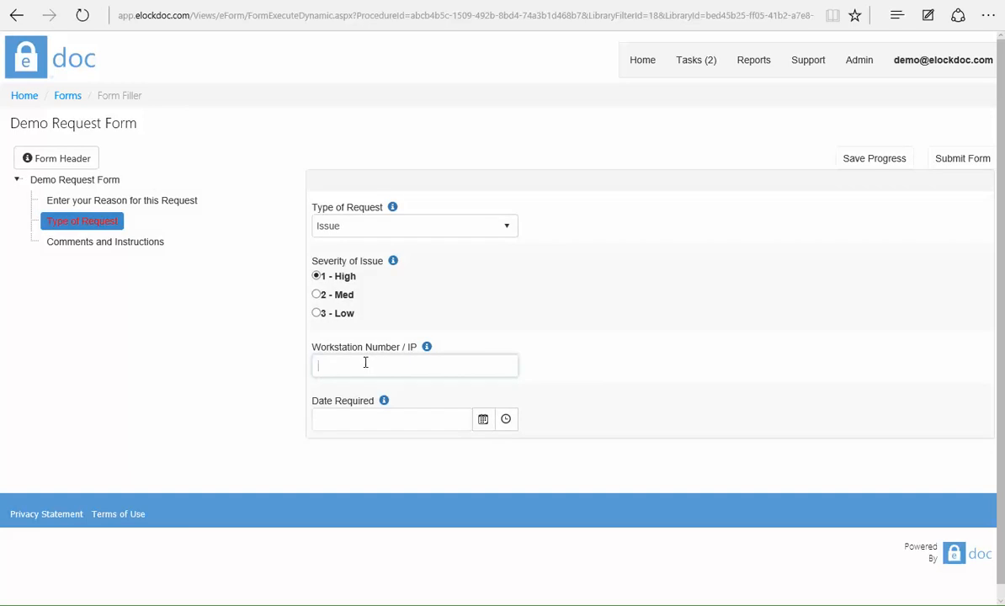
text(1234)
click(483, 419)
click(362, 345)
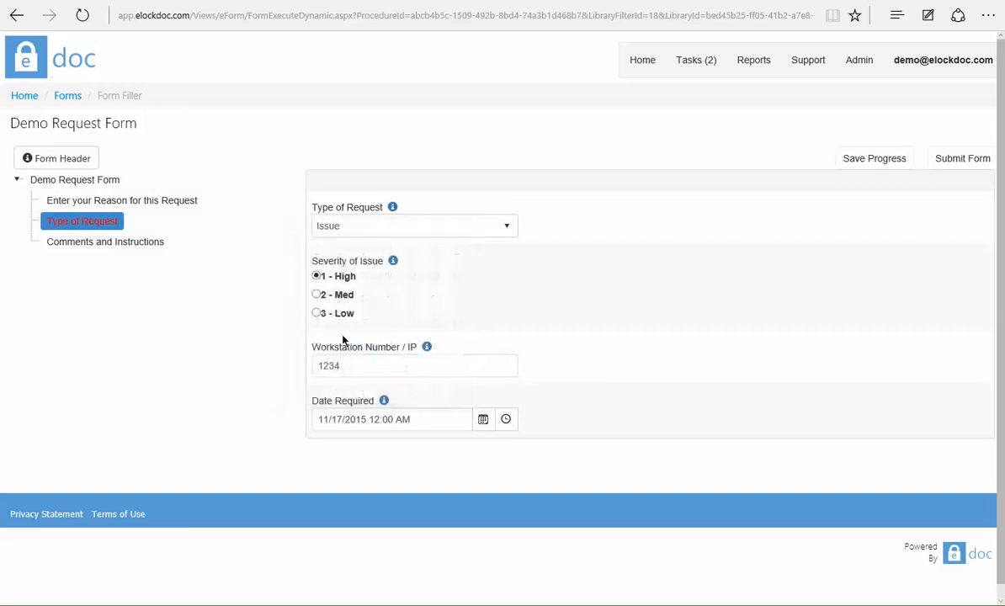
Enter "test" in the Comments and Instructions step and submit the form.
click(129, 244)
click(388, 231)
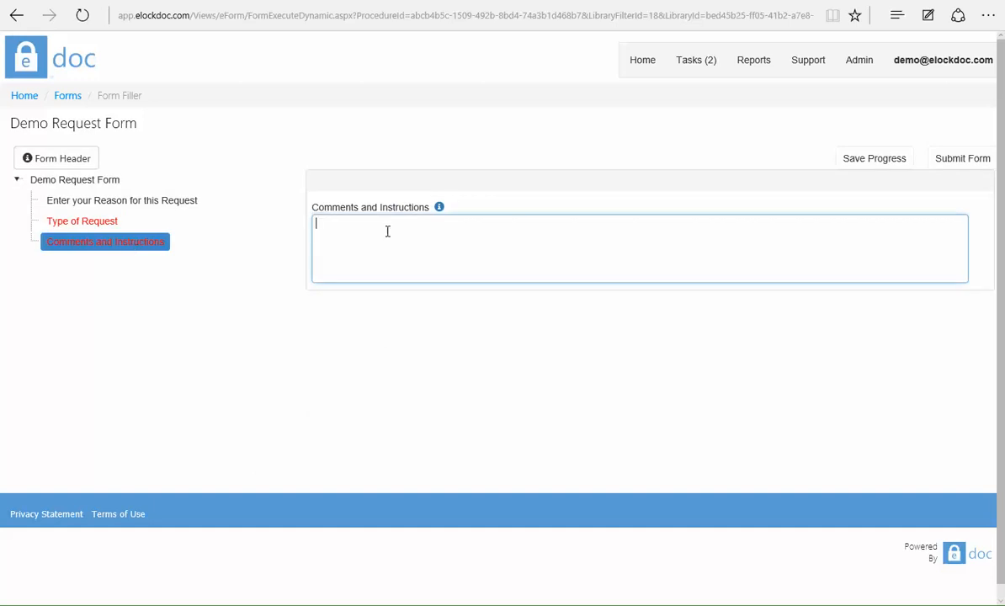
text(test)
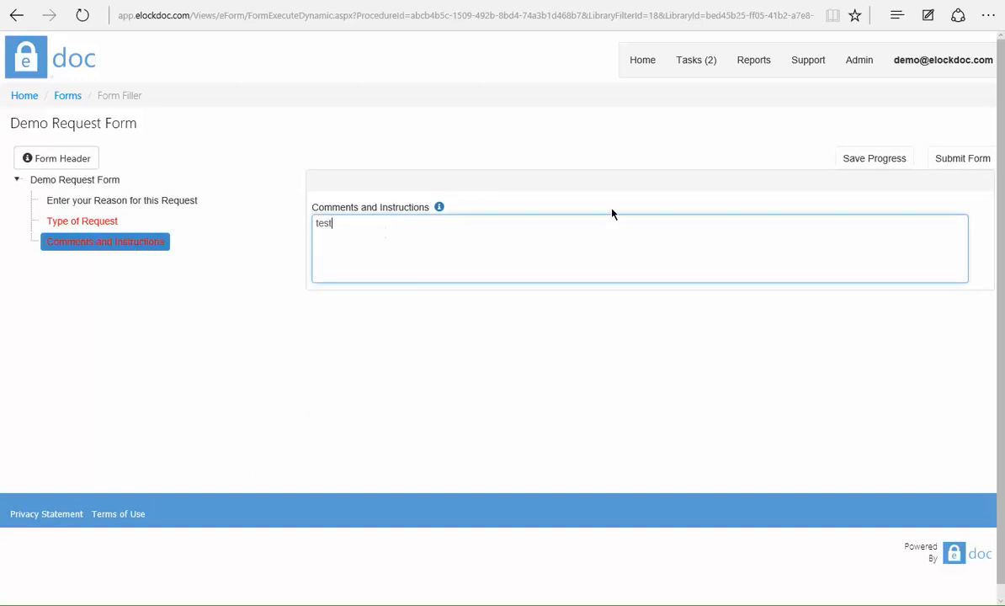
click(959, 163)
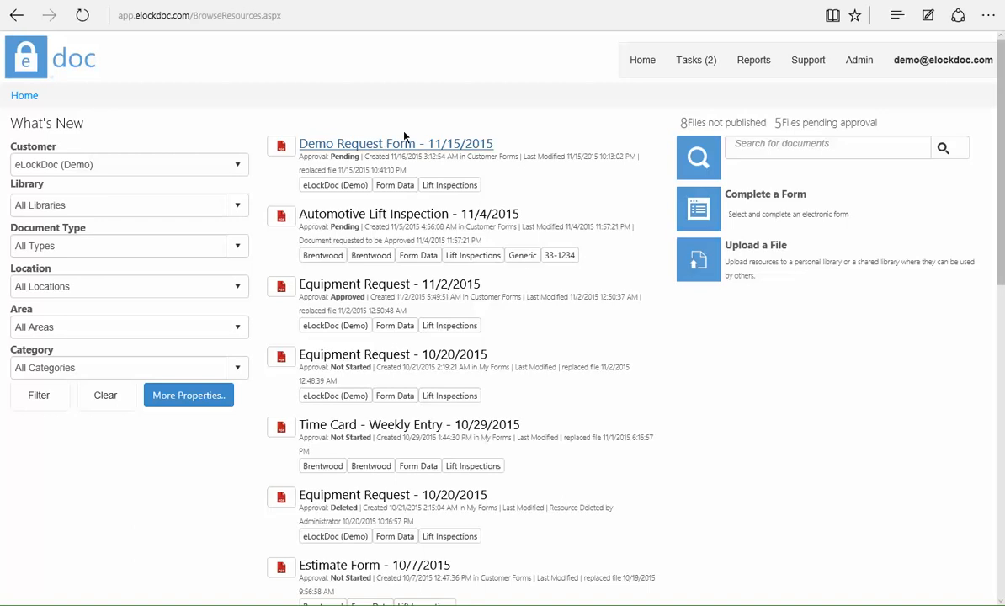
Download the PDF of the submitted Demo Request Form and open it in the PDF viewer to review the responses.
click(356, 145)
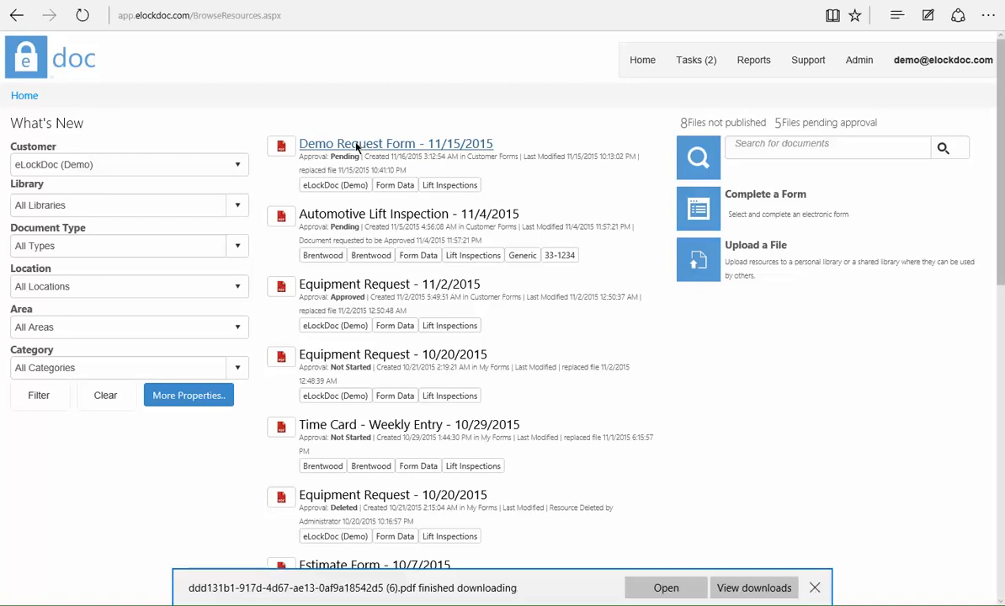
click(643, 585)
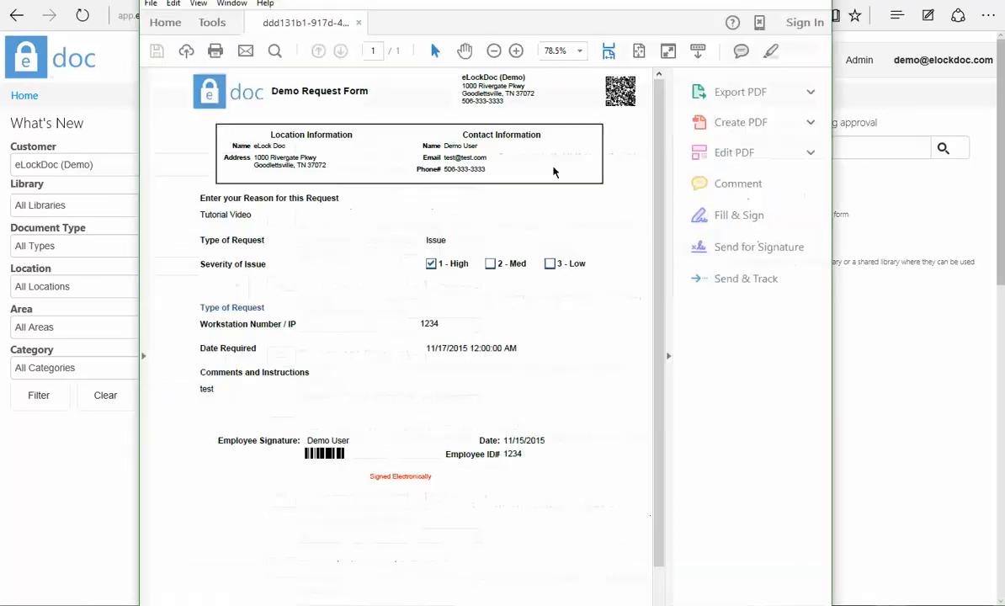